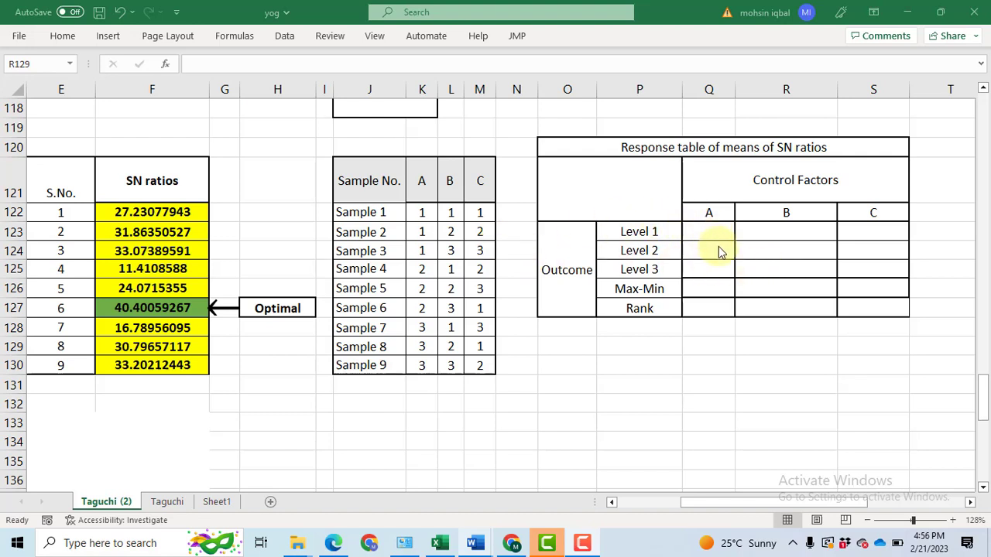
- Enter =AVERAGE(F122:F124) in Q123 so factor A's Level 1 shows 30.72
drag(878, 274, 701, 230)
click(701, 231)
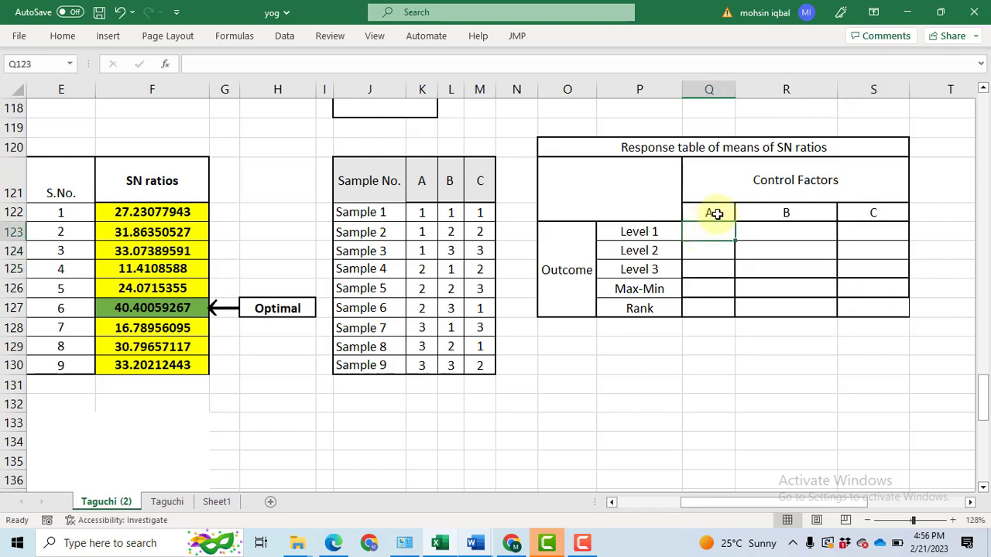
click(637, 231)
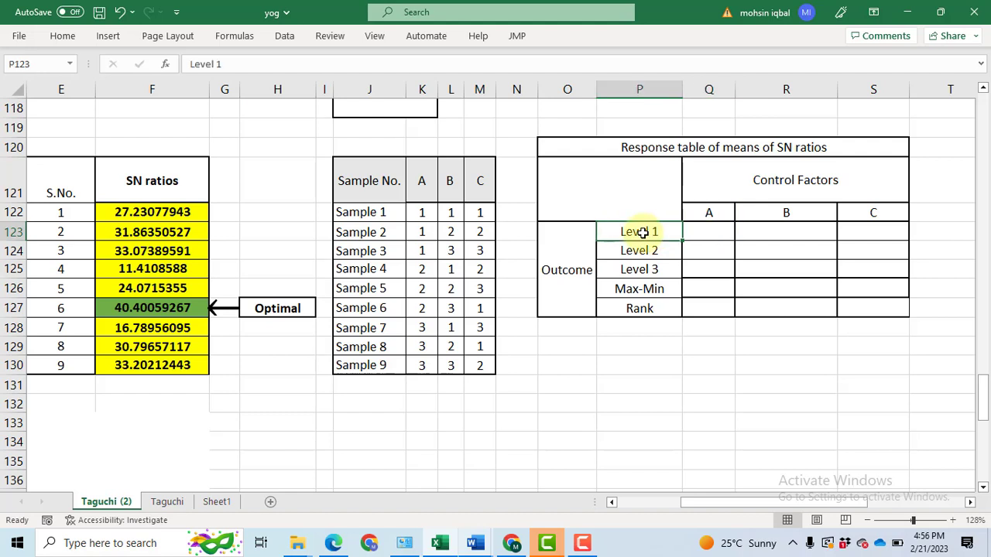
click(722, 232)
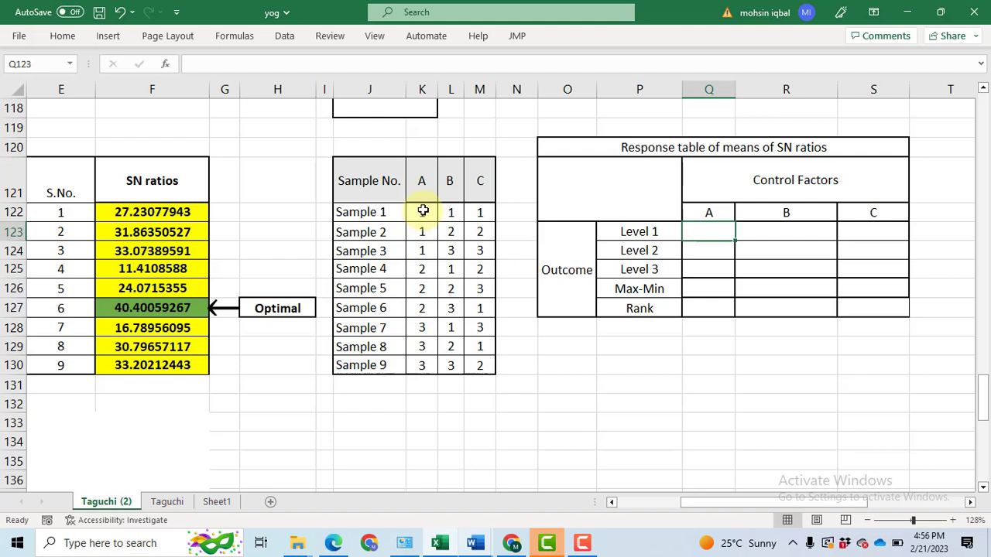
drag(424, 211, 422, 256)
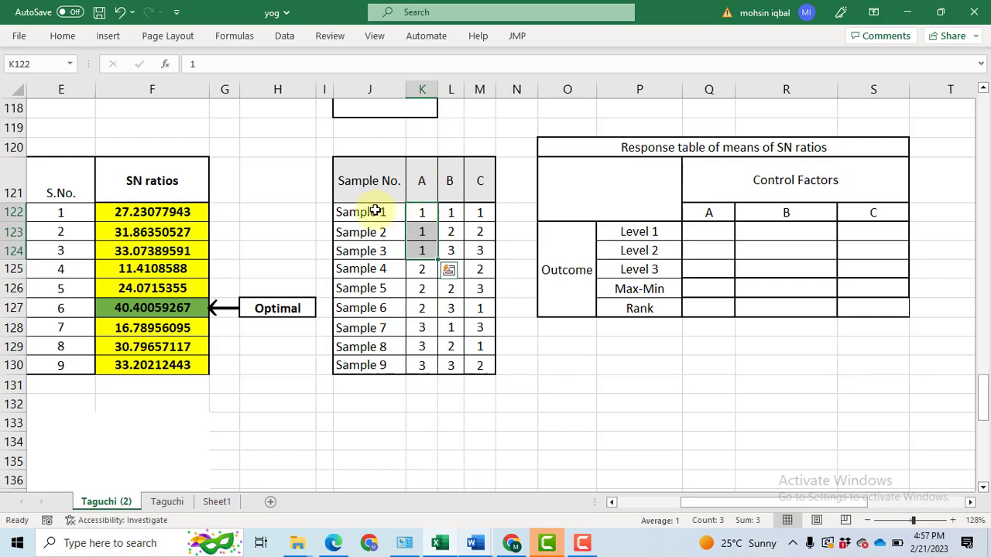
drag(184, 211, 181, 252)
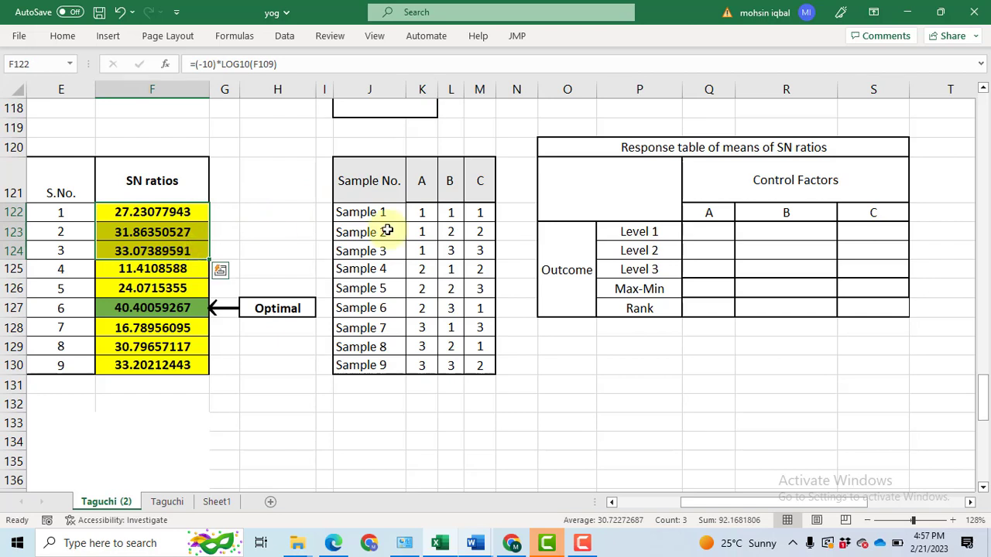
click(717, 233)
text(=aver)
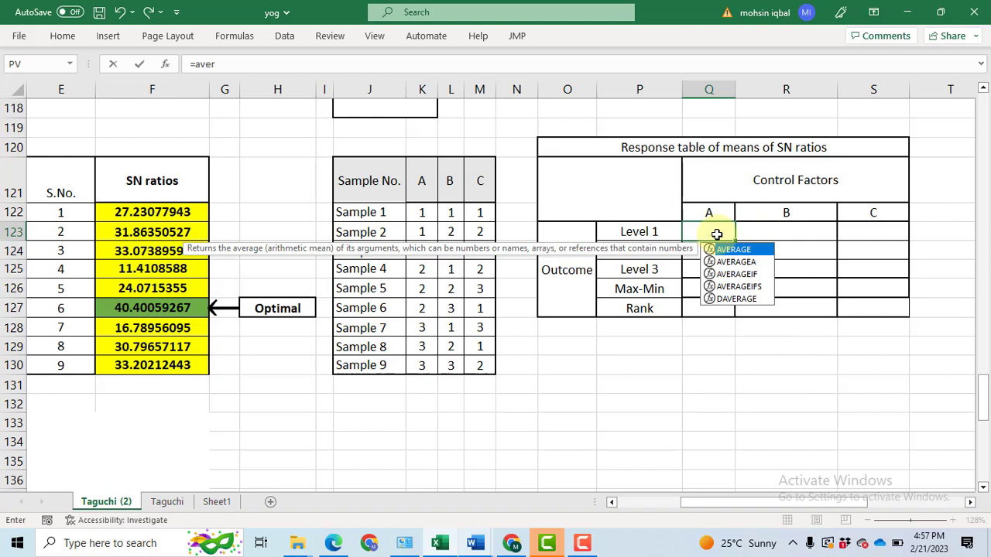
key(Tab)
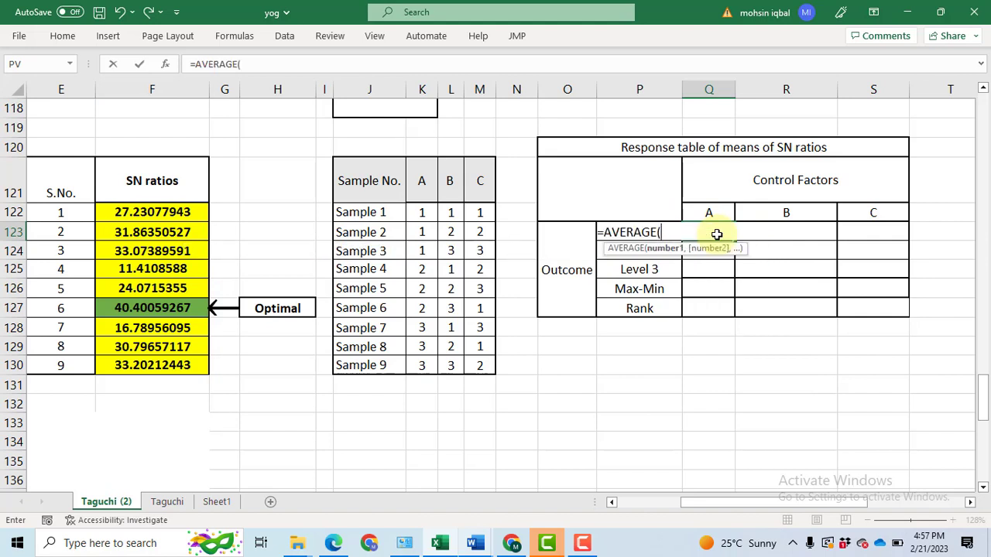
drag(181, 208, 167, 248)
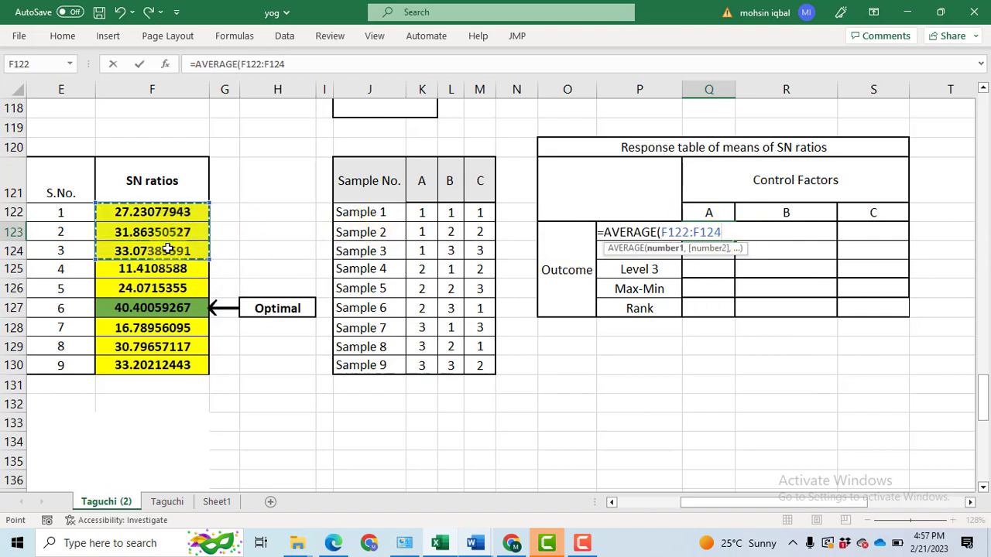
key(Return)
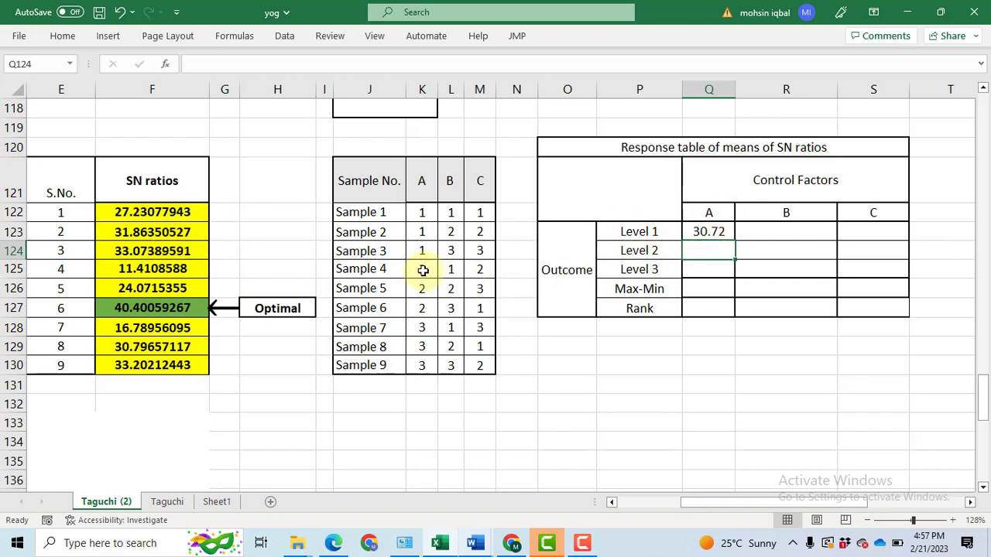
- Average the S/N ratios of samples 4–6 into factor A's Level 2 cell, giving 25.29
drag(418, 267, 416, 304)
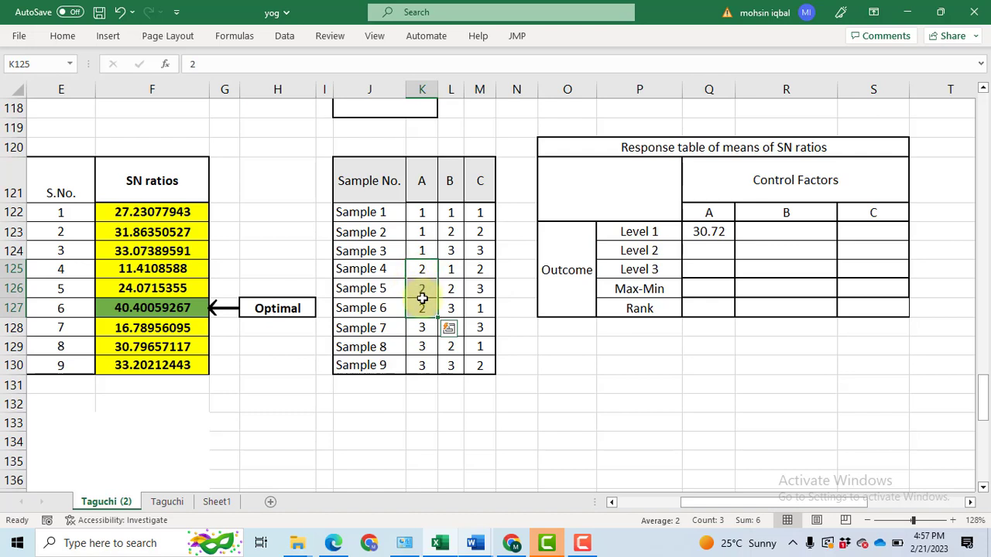
drag(137, 269, 136, 306)
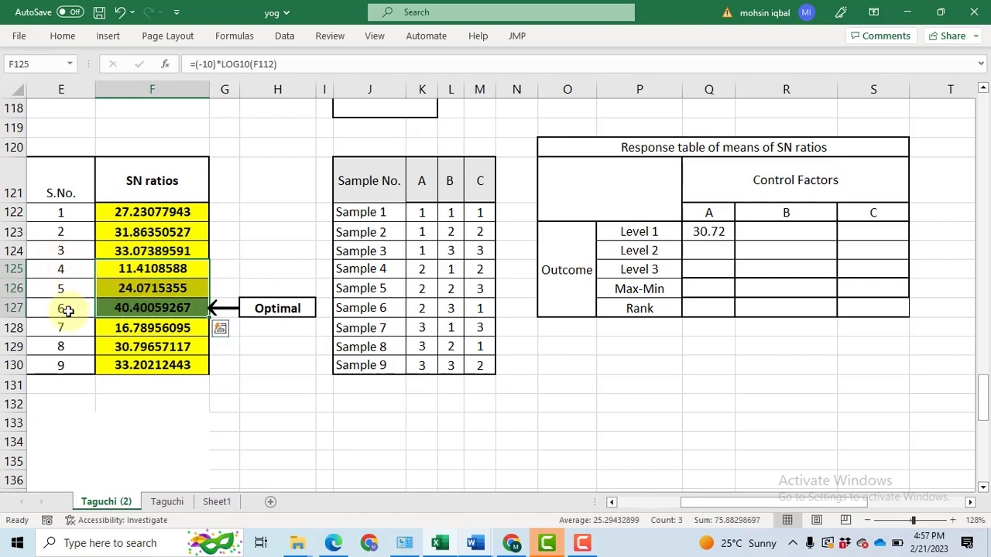
click(707, 248)
text(=)
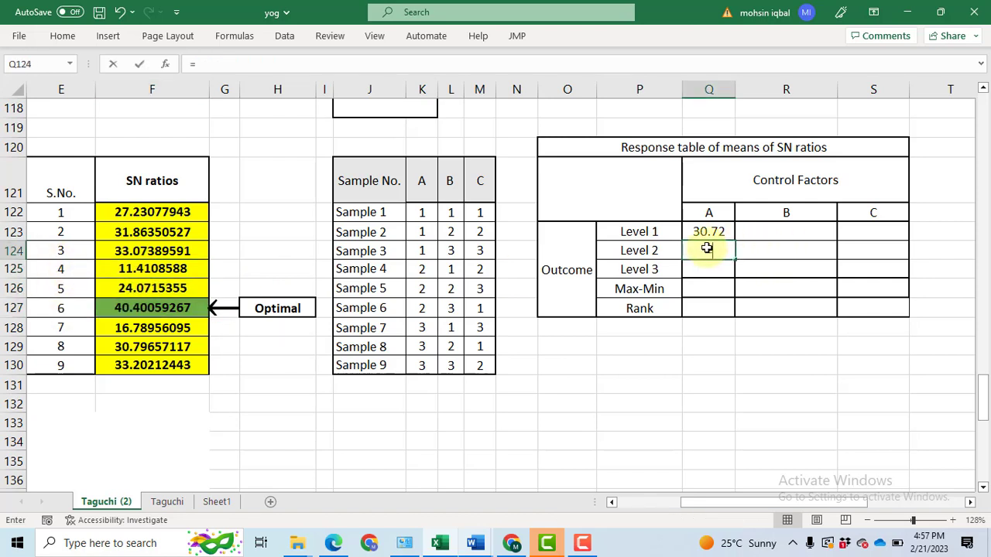
text(aver)
key(Tab)
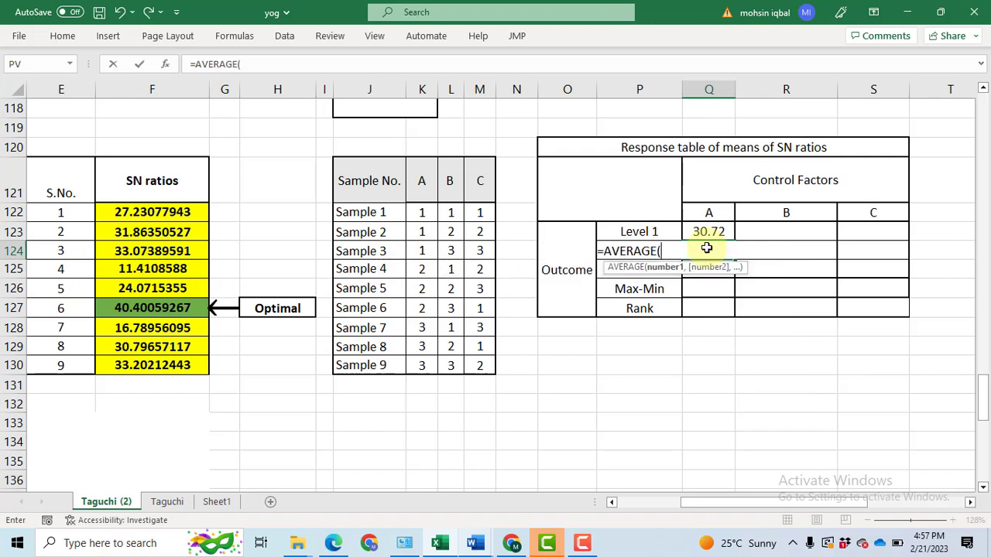
drag(172, 268, 164, 305)
key(Return)
key(Down)
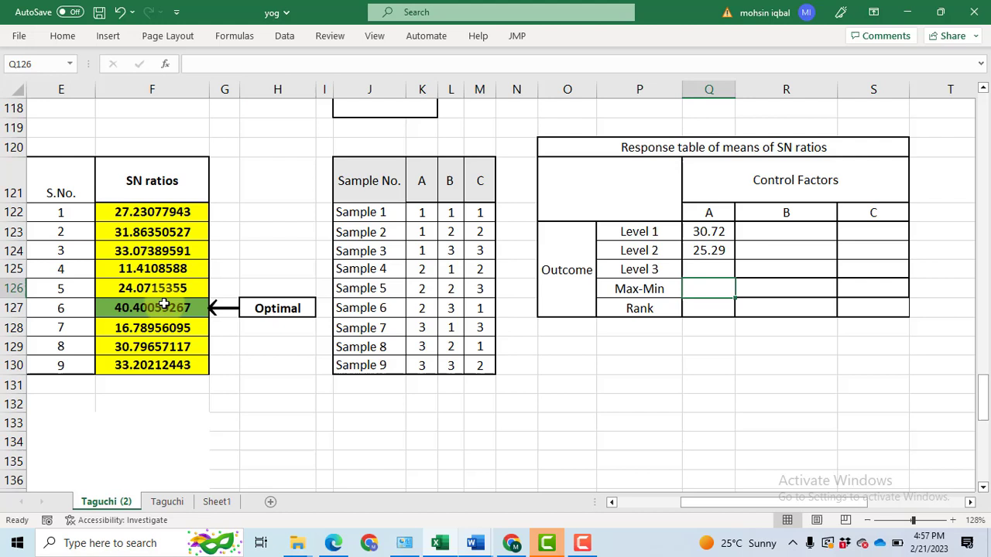
- Average the S/N ratios of samples 7–9 into factor A's Level 3 cell, giving 26.93
click(707, 269)
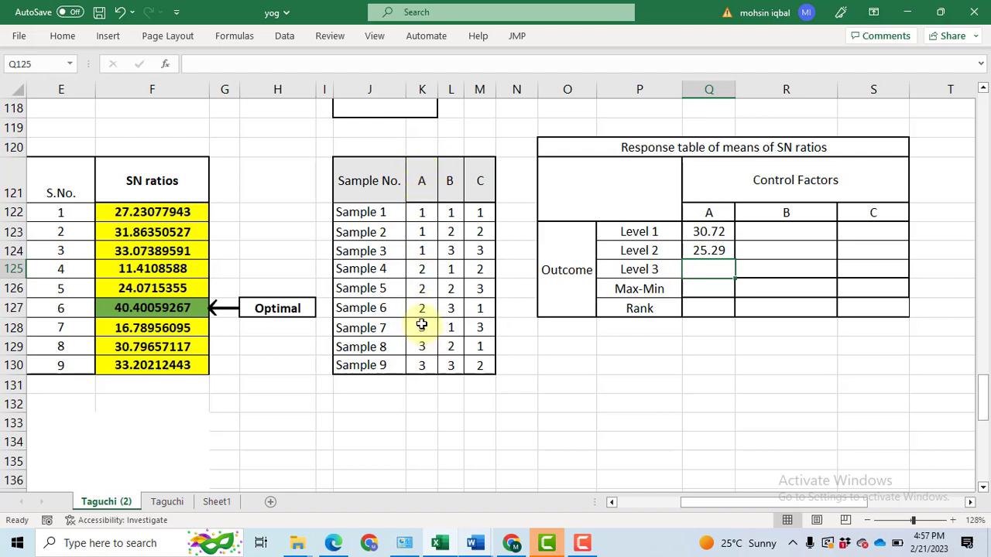
drag(420, 327, 421, 364)
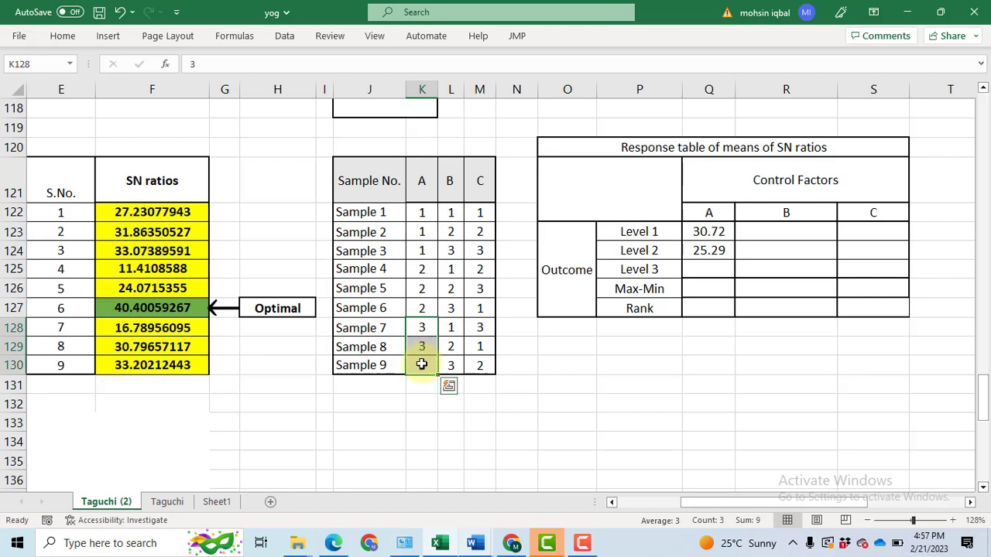
drag(186, 324, 176, 364)
click(706, 271)
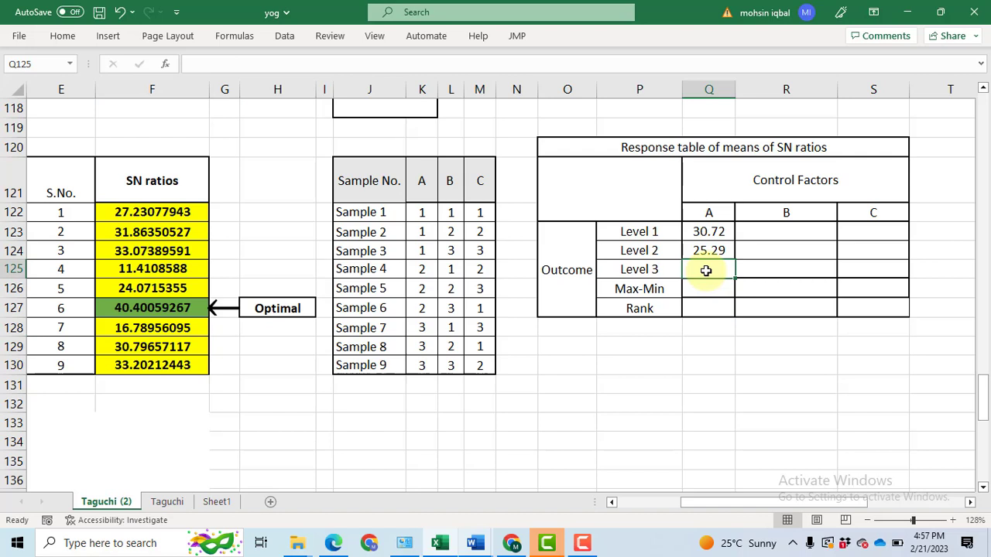
text(=)
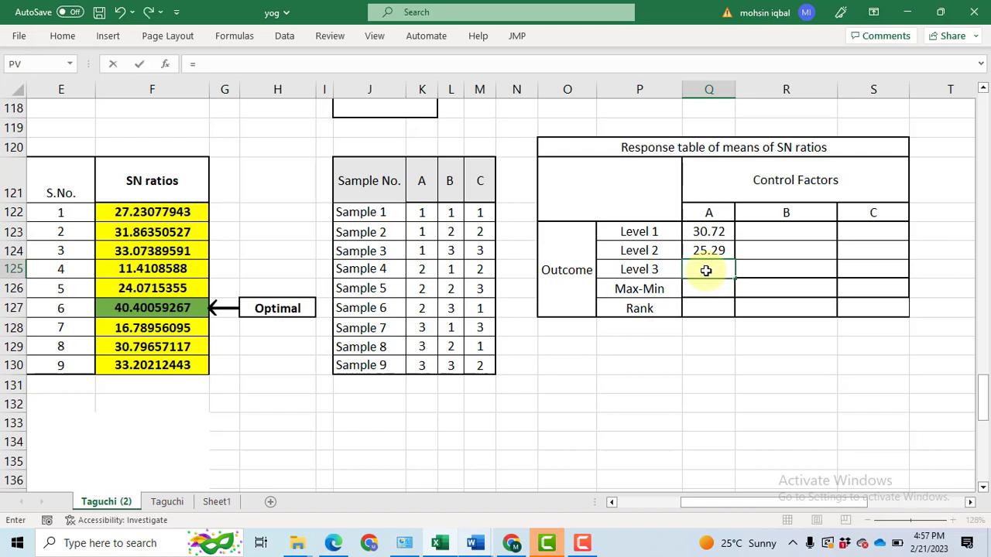
text(aver)
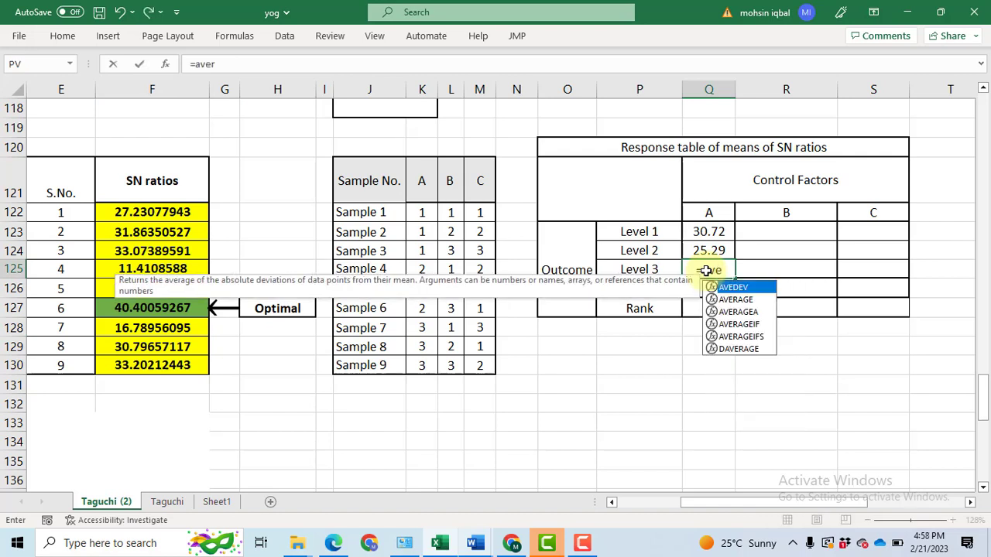
key(Tab)
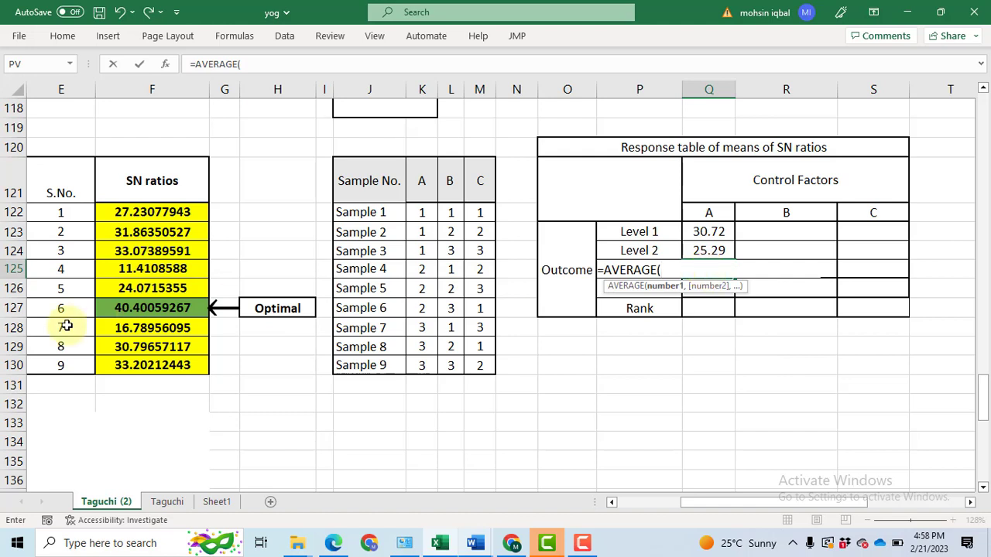
click(126, 329)
drag(126, 328, 127, 360)
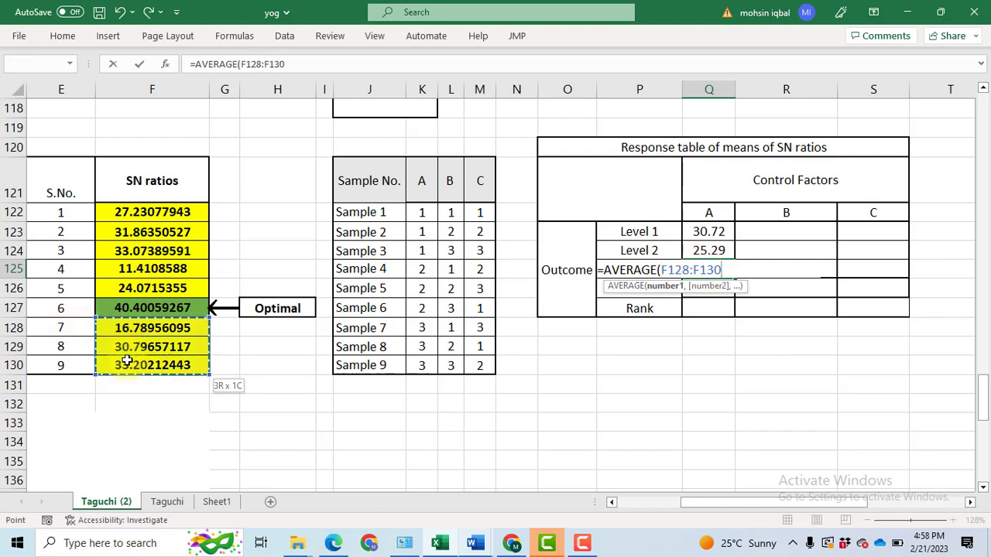
key(Return)
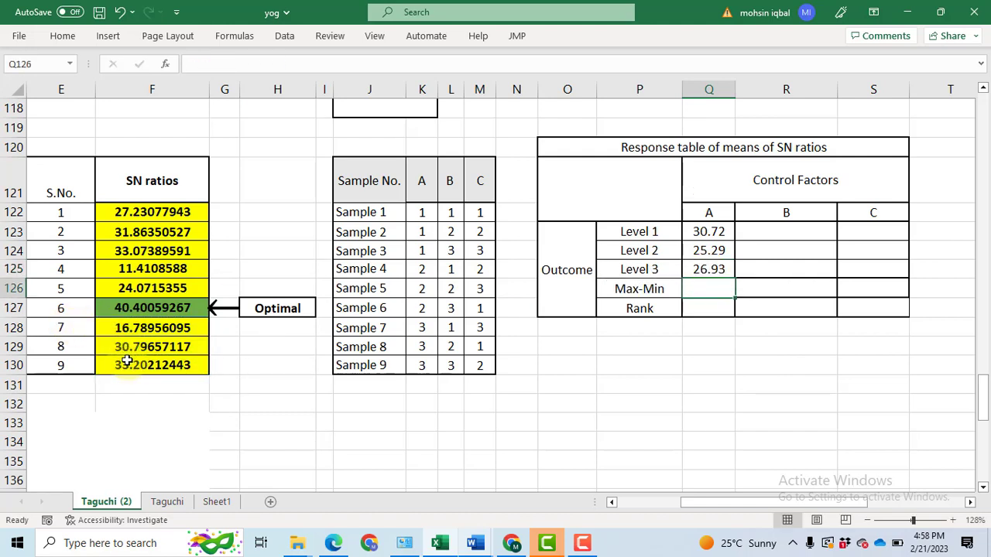
- Enter =Q123-Q124 in factor A's Max-Min cell, giving 5.43
double_click(711, 288)
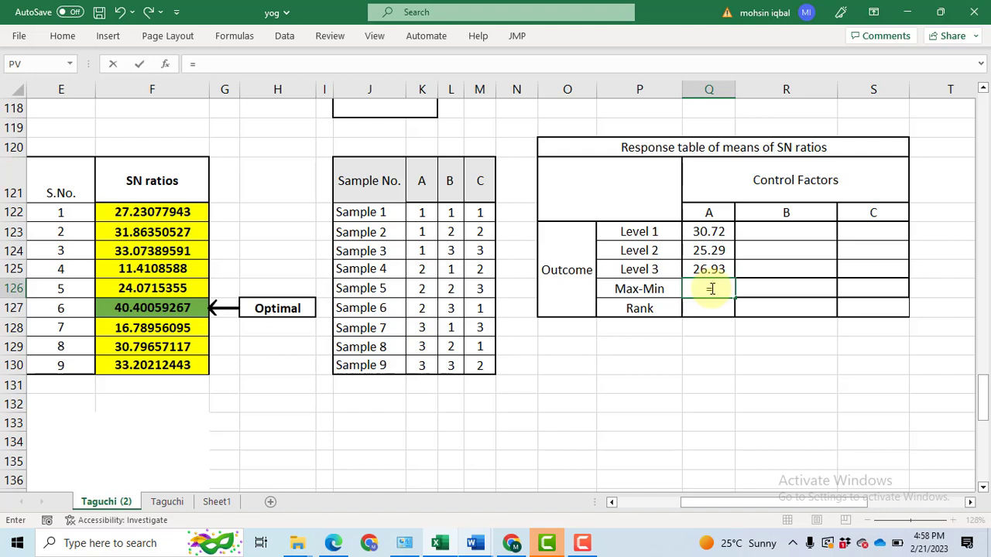
click(714, 231)
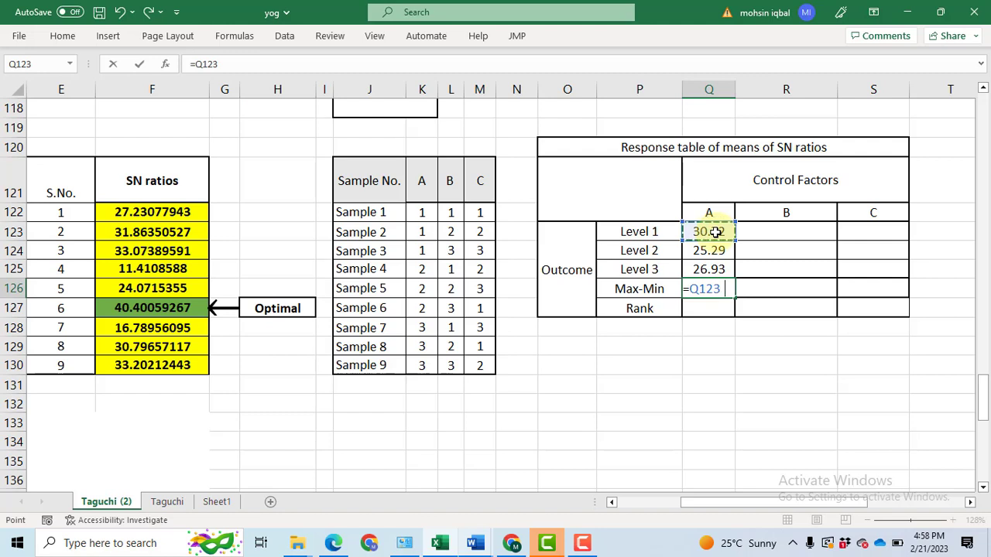
text(-)
click(718, 250)
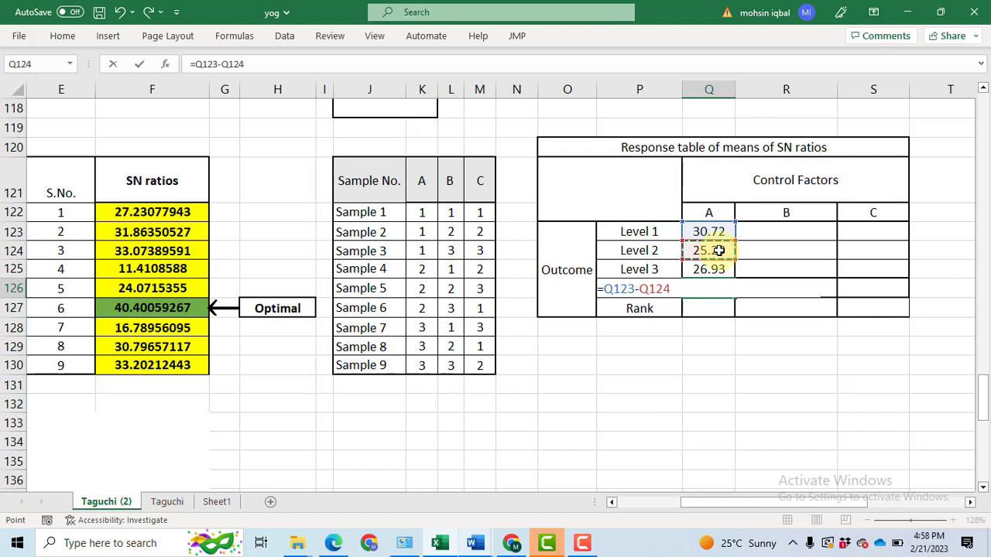
key(Return)
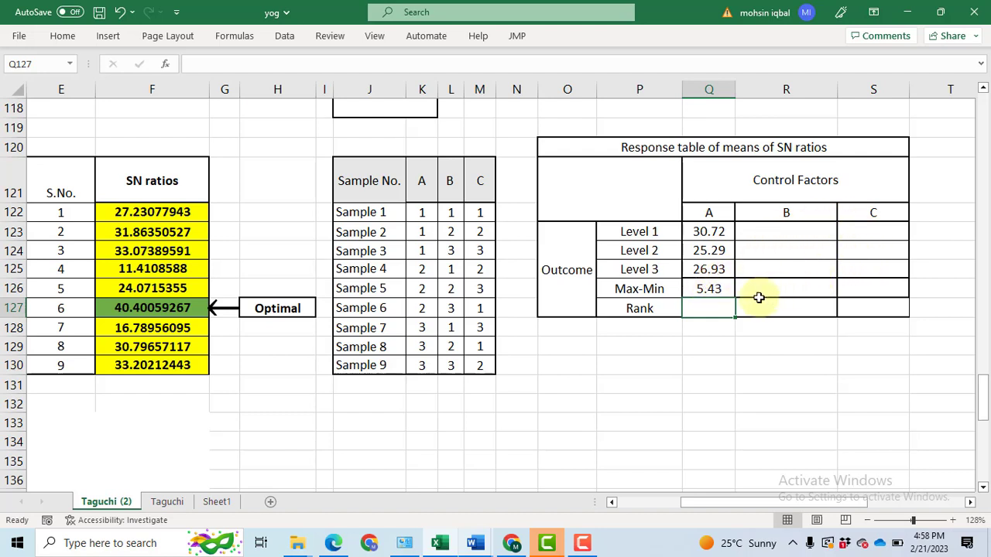
- Enter =AVERAGE(F122,F125,F128) in R123, averaging samples 1, 4 and 7 to 18.48
click(798, 233)
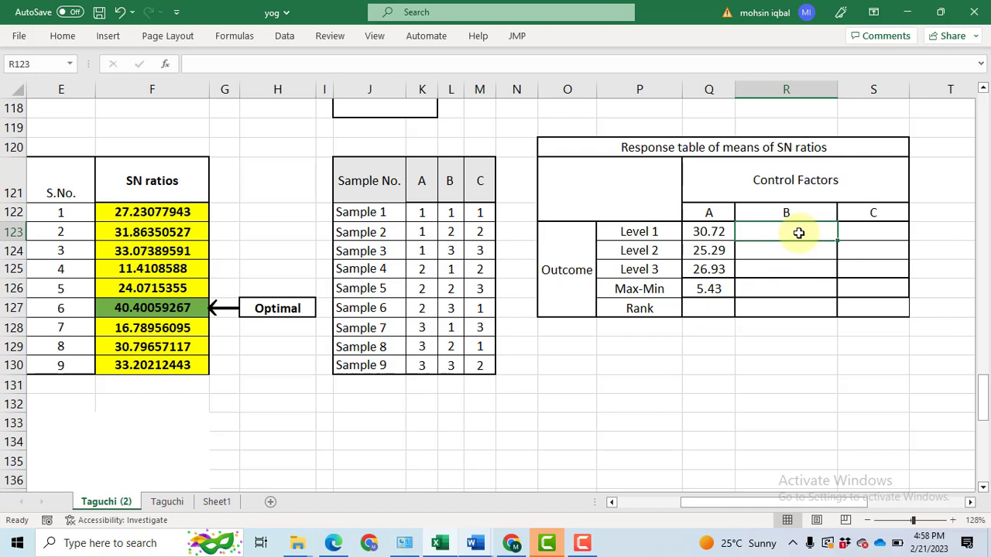
text(=)
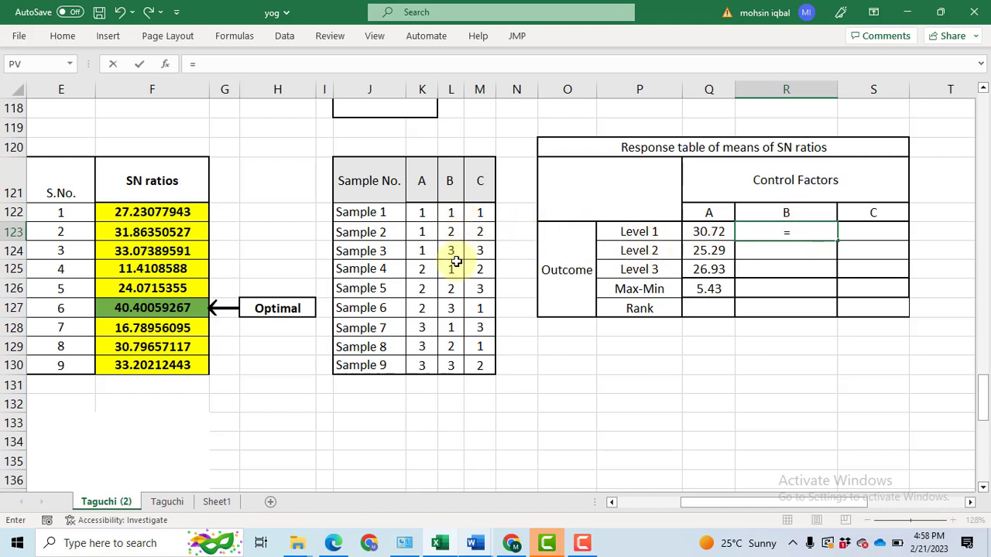
text(aver)
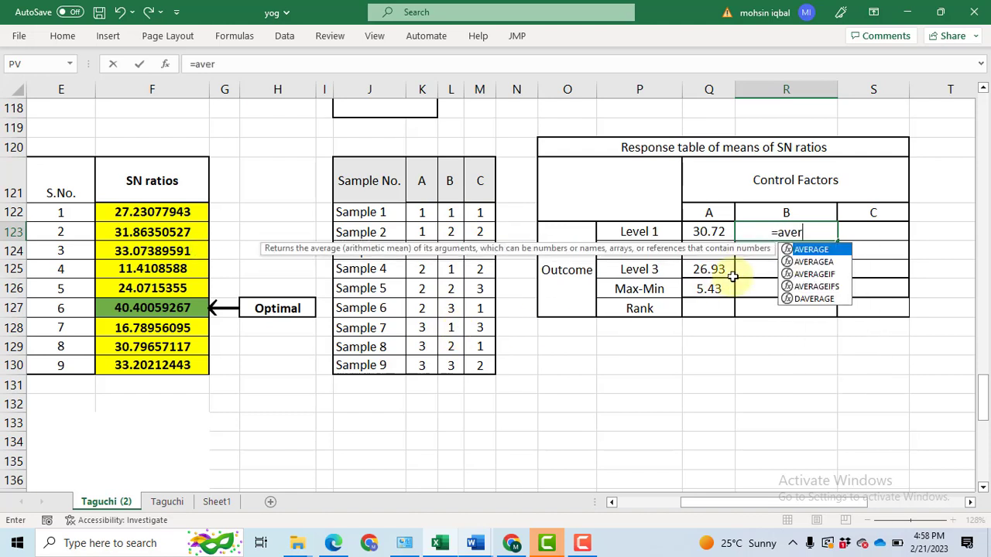
key(Tab)
click(453, 213)
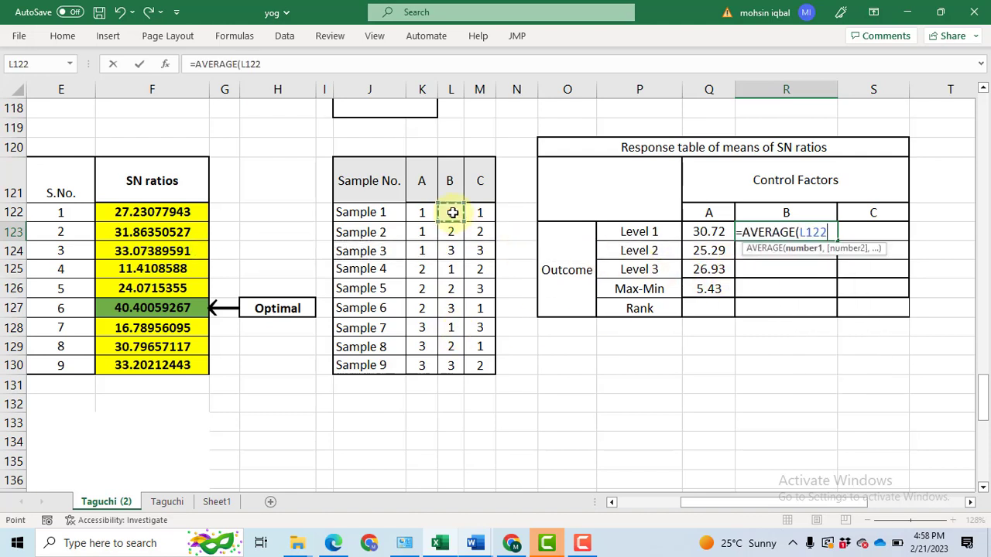
text(,)
key(BackSpace)
key(BackSpace)
key(BackSpace)
key(BackSpace)
key(BackSpace)
click(172, 212)
text(,)
click(162, 278)
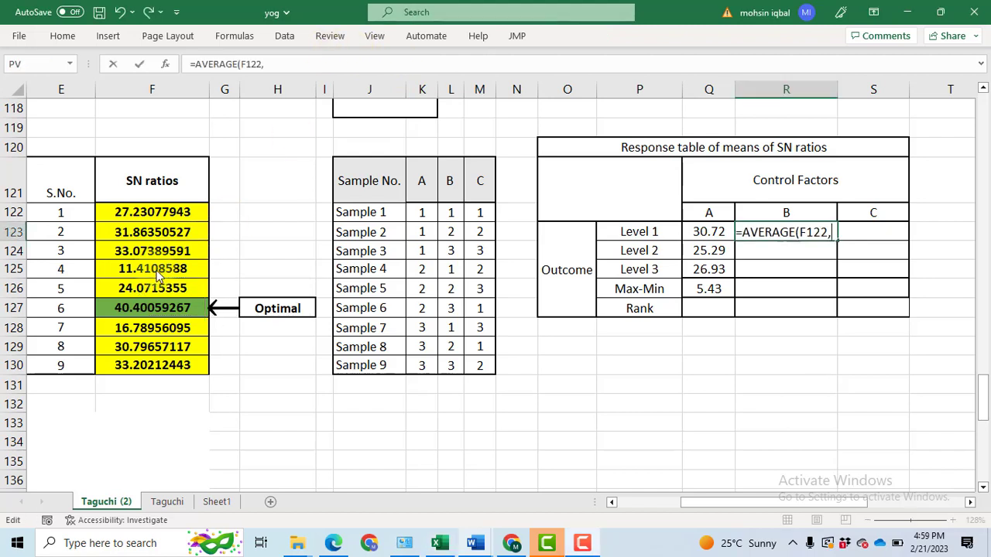
click(156, 269)
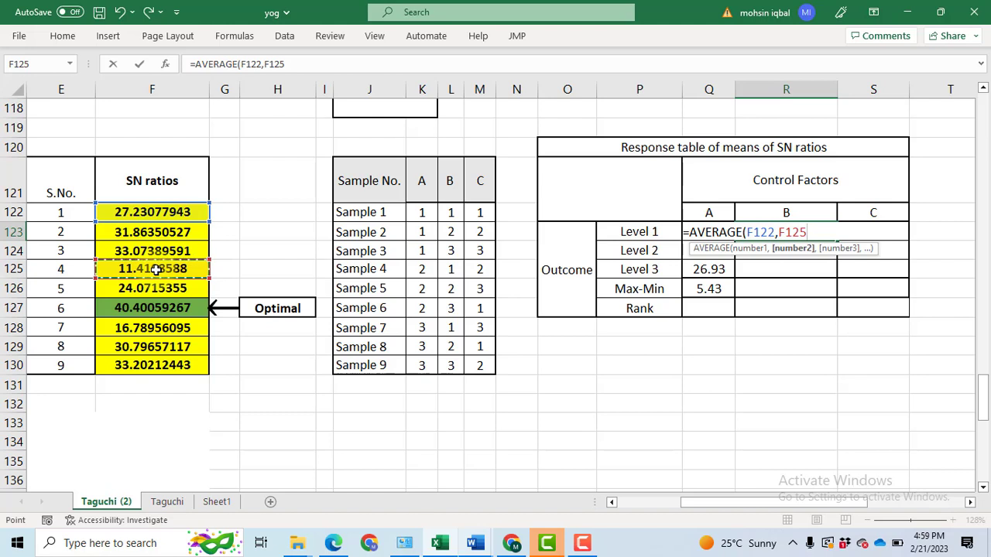
text(,)
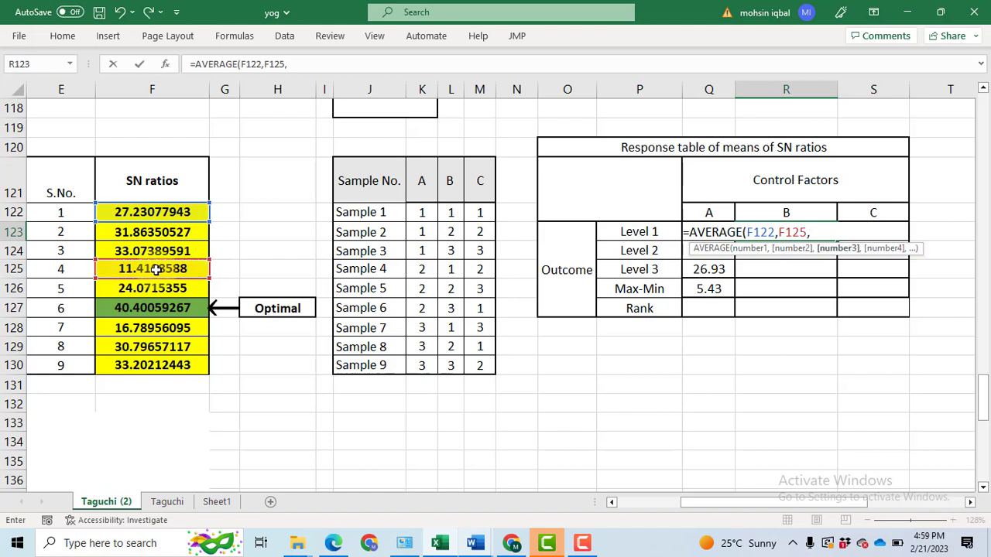
click(143, 329)
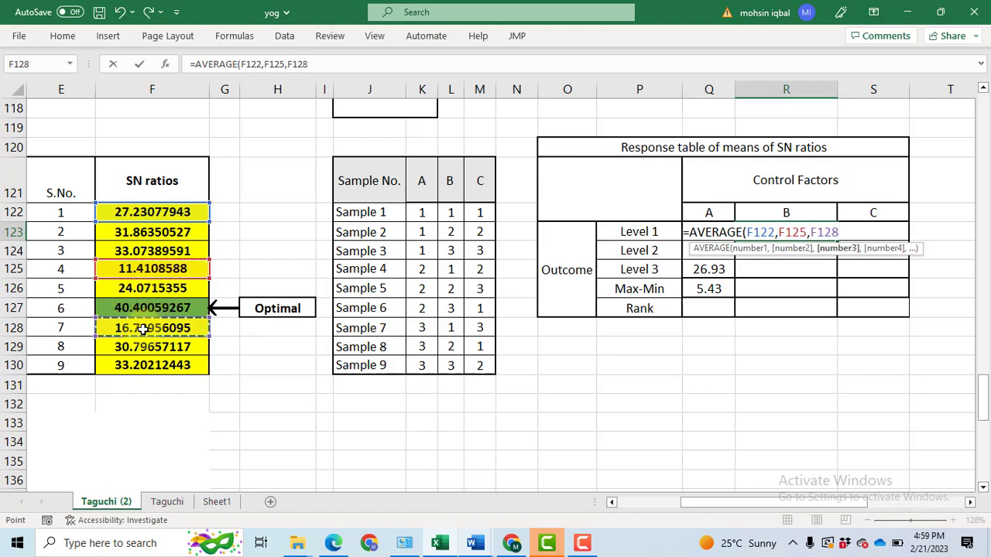
key(Return)
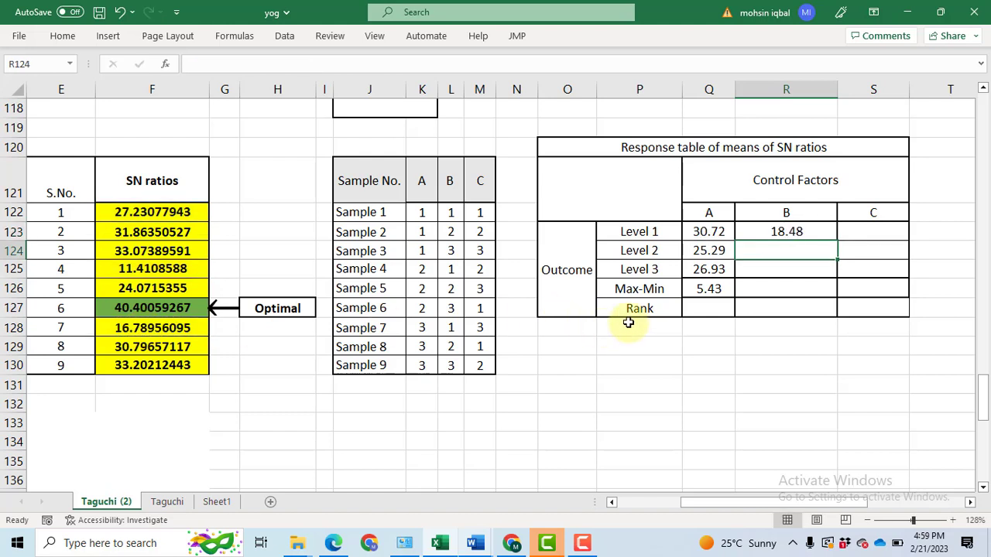
- Enter =AVERAGE(F123,F126,F129) for factor B's Level 2, giving 28.91
text(=aver)
key(Tab)
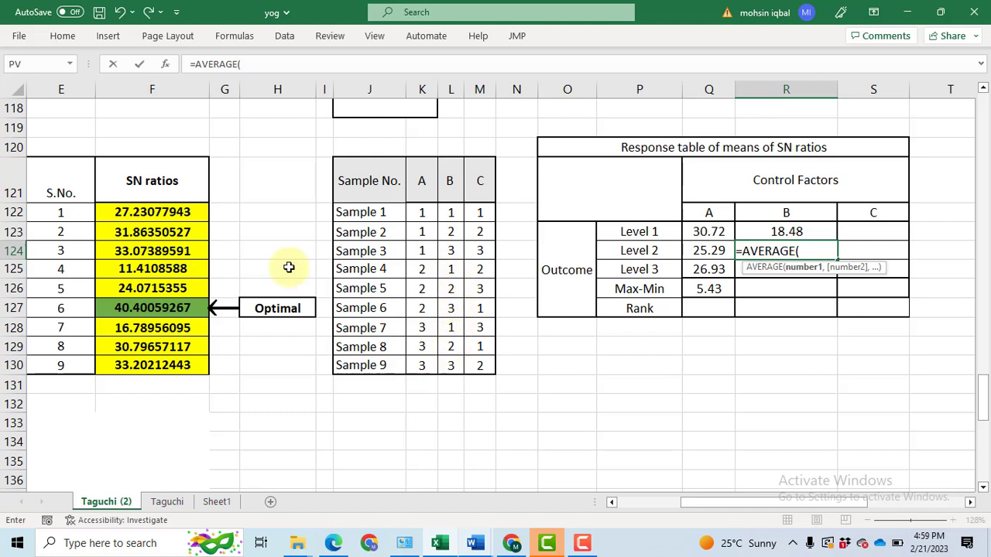
click(167, 232)
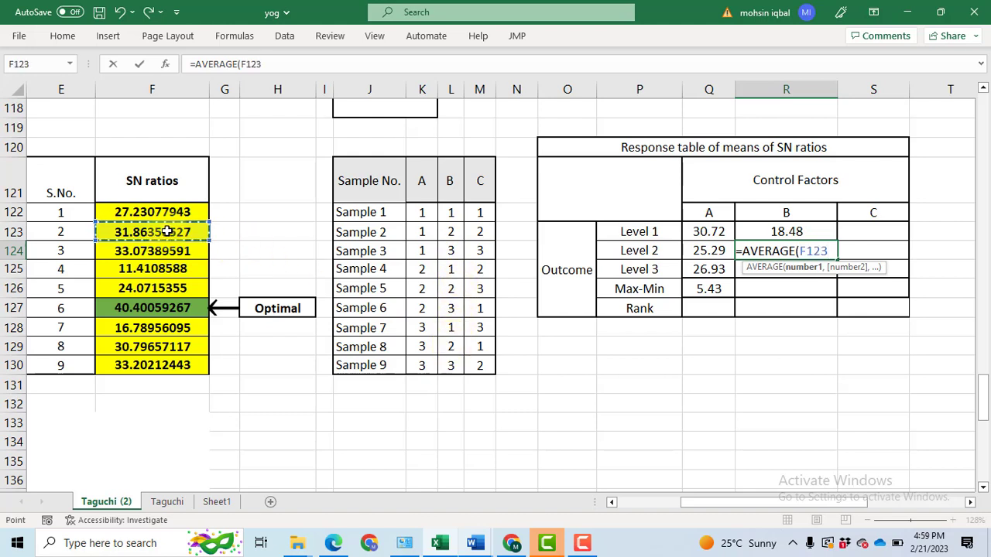
text(,)
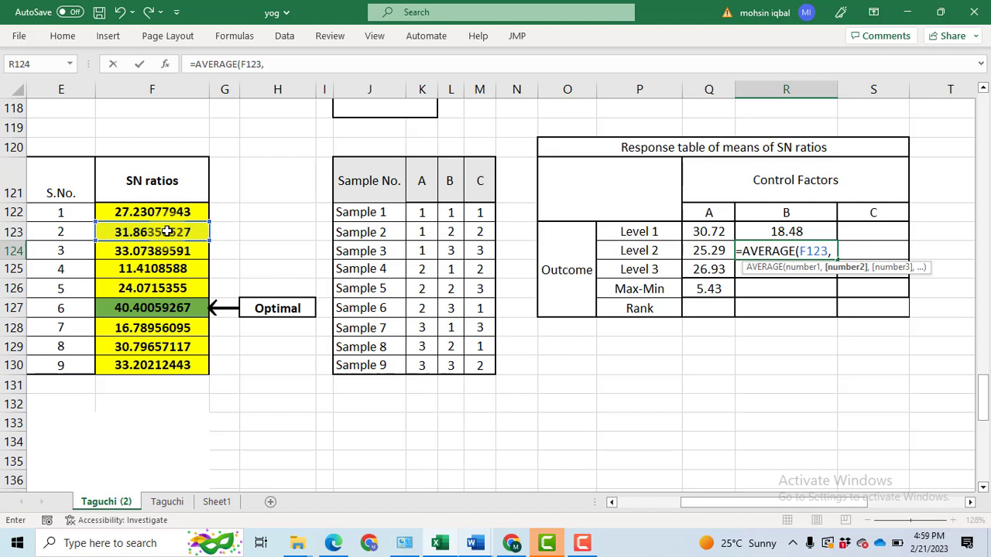
click(167, 287)
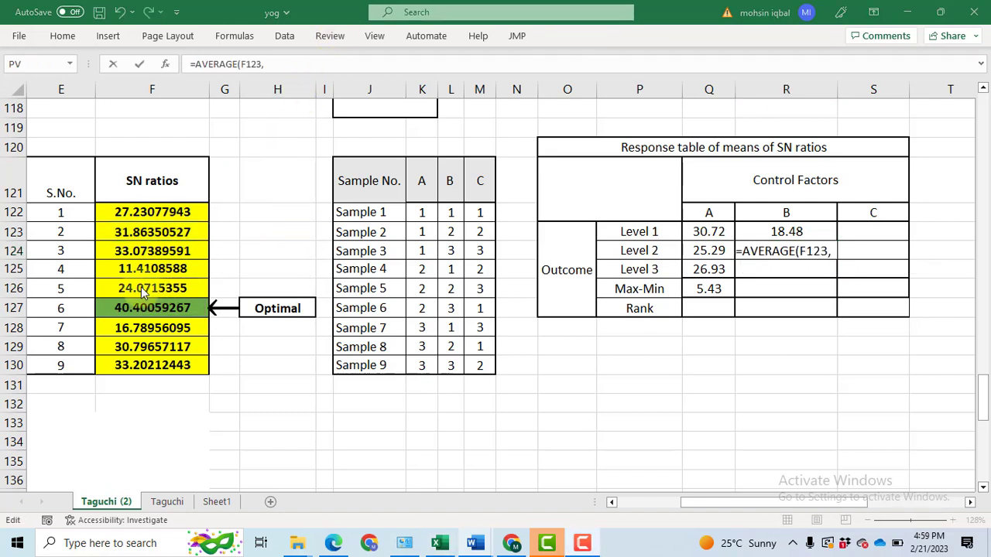
click(142, 286)
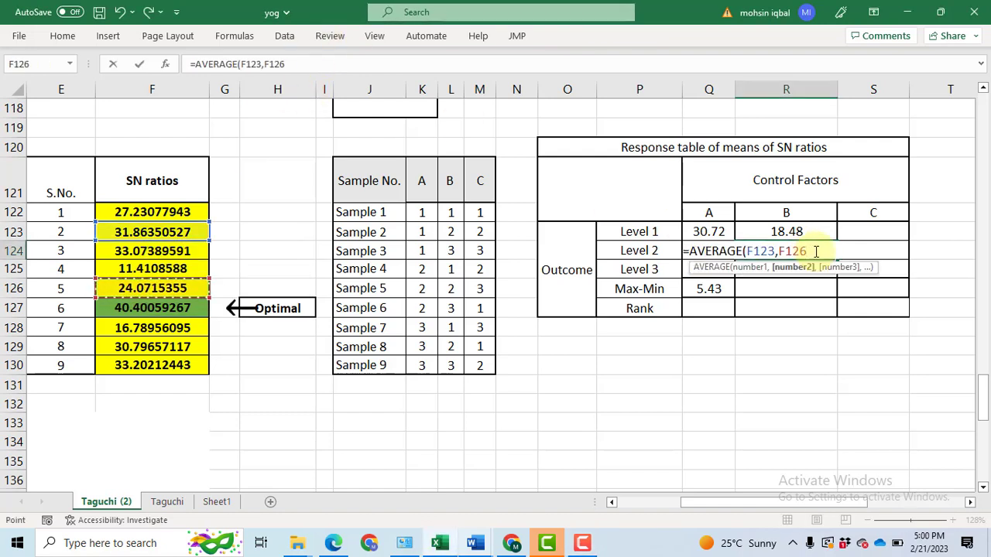
text(,)
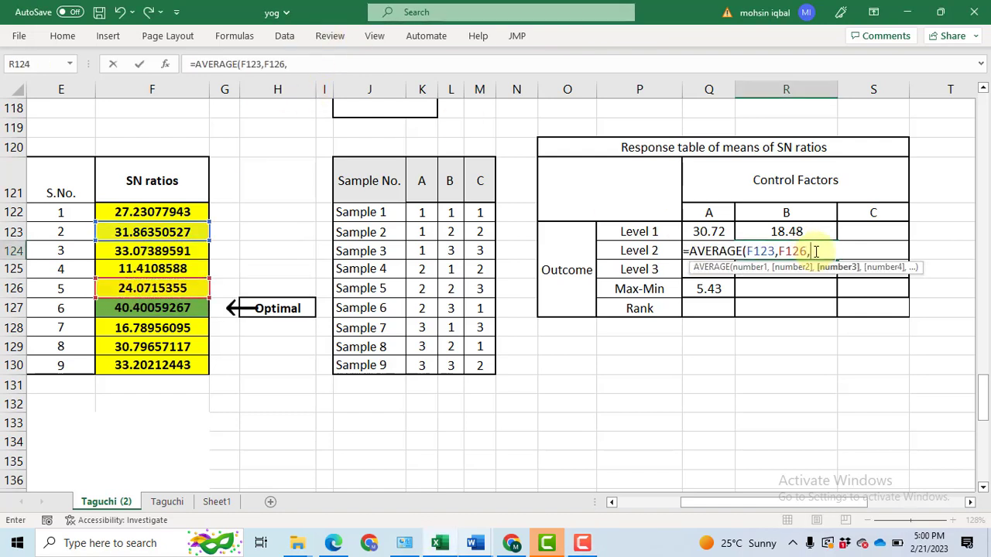
click(185, 346)
key(Return)
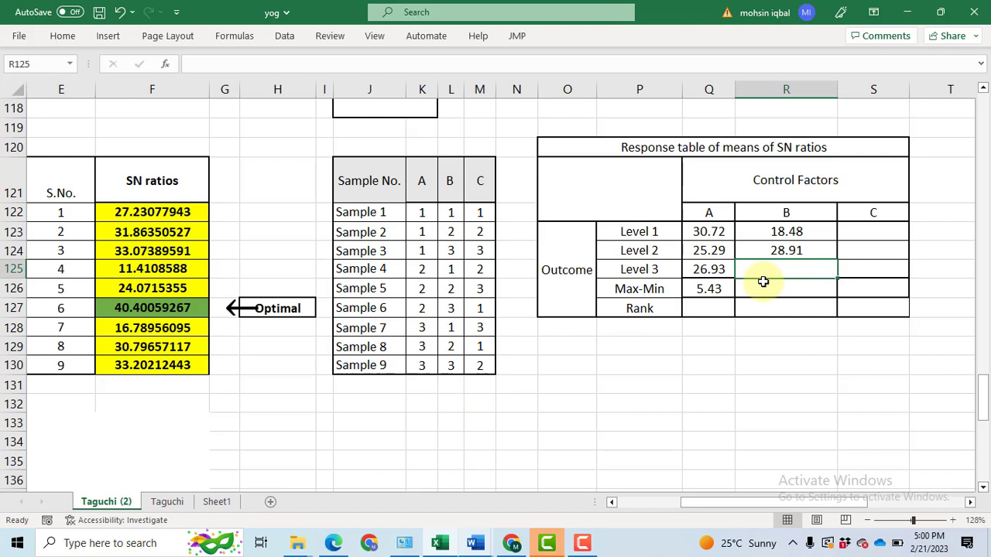
- Enter =AVERAGE(F124,F127,F130) for factor B's Level 3, giving 35.56
text(=avr)
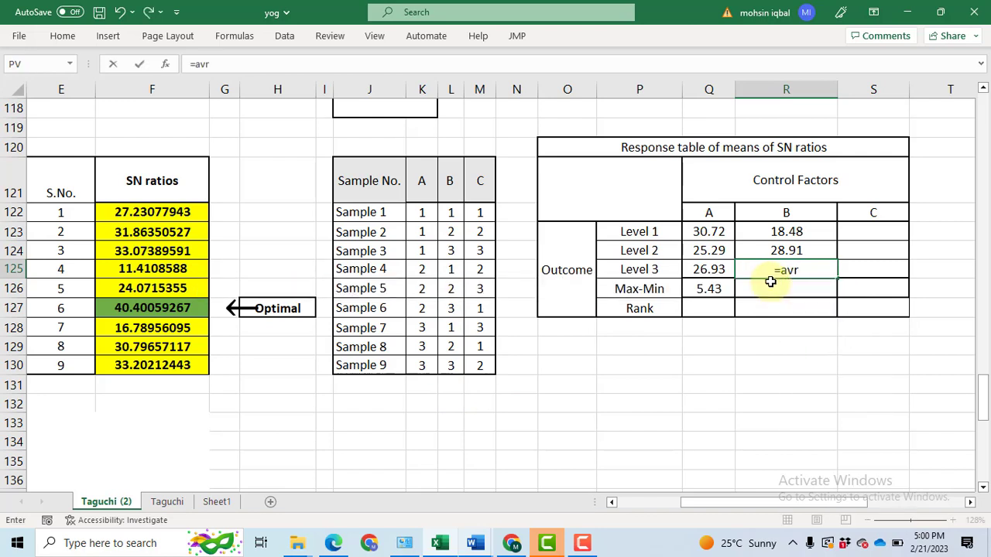
key(BackSpace)
key(BackSpace)
text(ver)
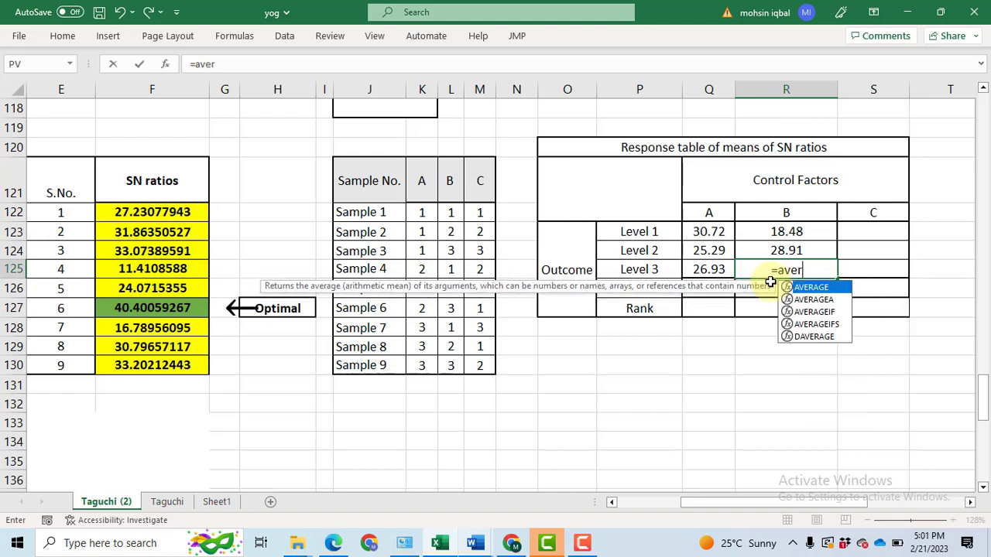
key(Tab)
click(165, 250)
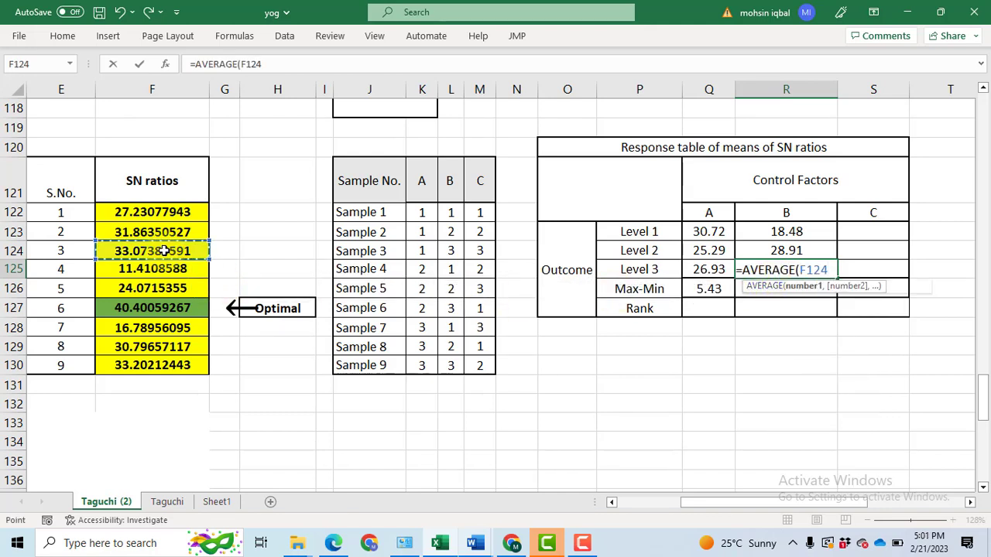
text(,)
click(158, 307)
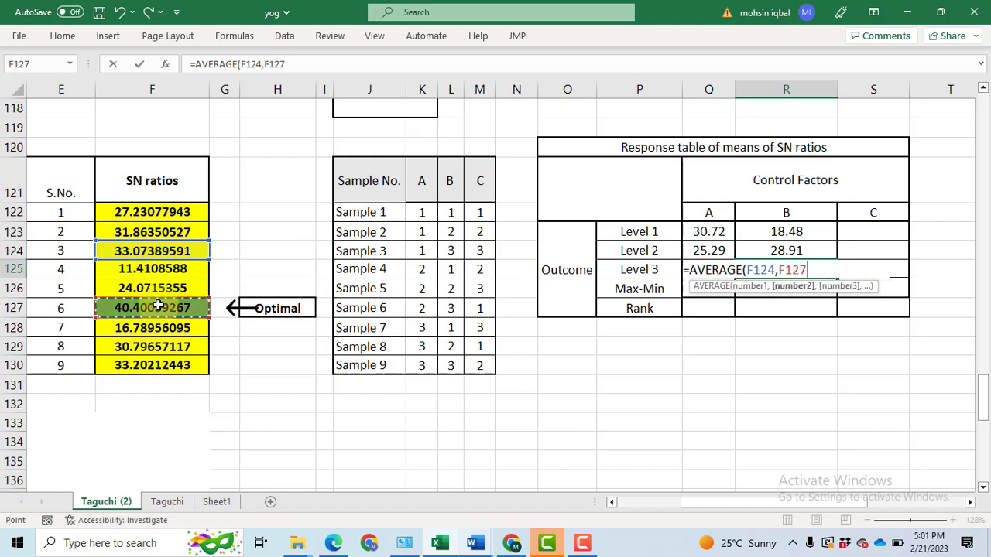
text(,)
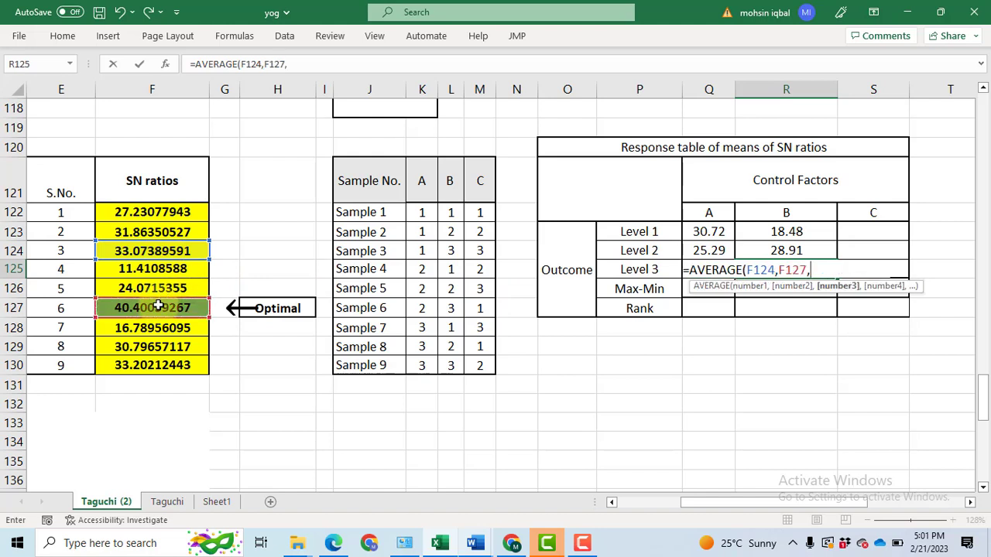
click(168, 368)
key(Return)
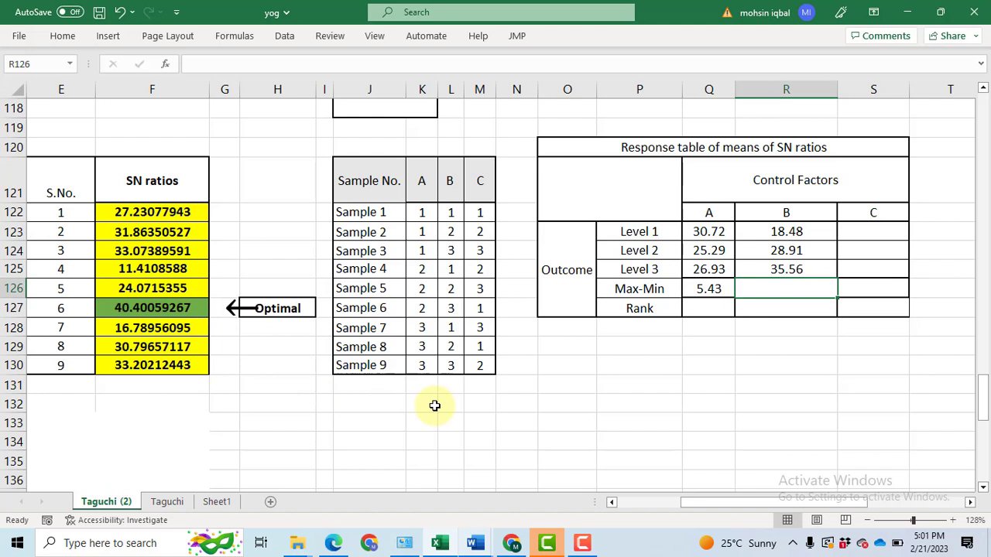
- Enter =R125-R123 in factor B's Max-Min cell, giving 17.08
text(=)
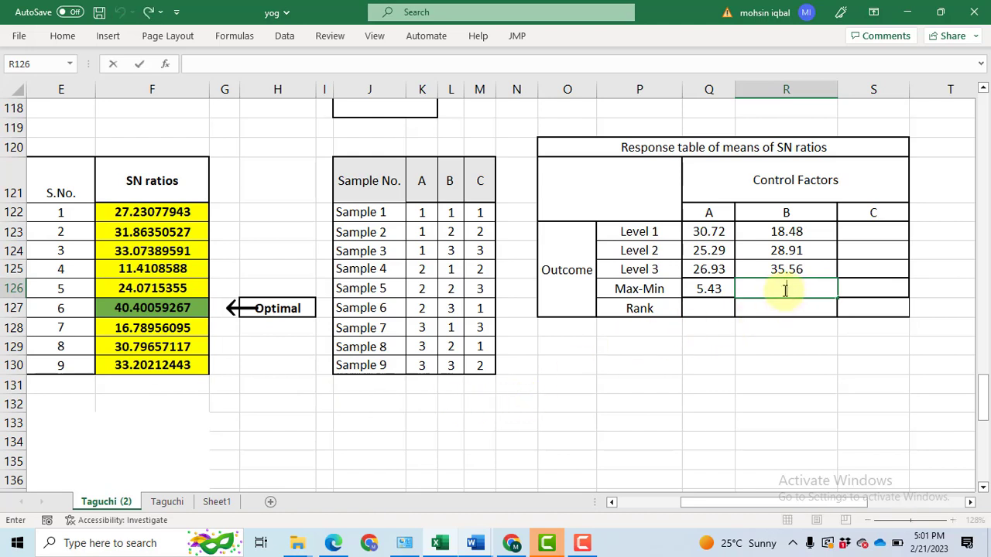
click(801, 271)
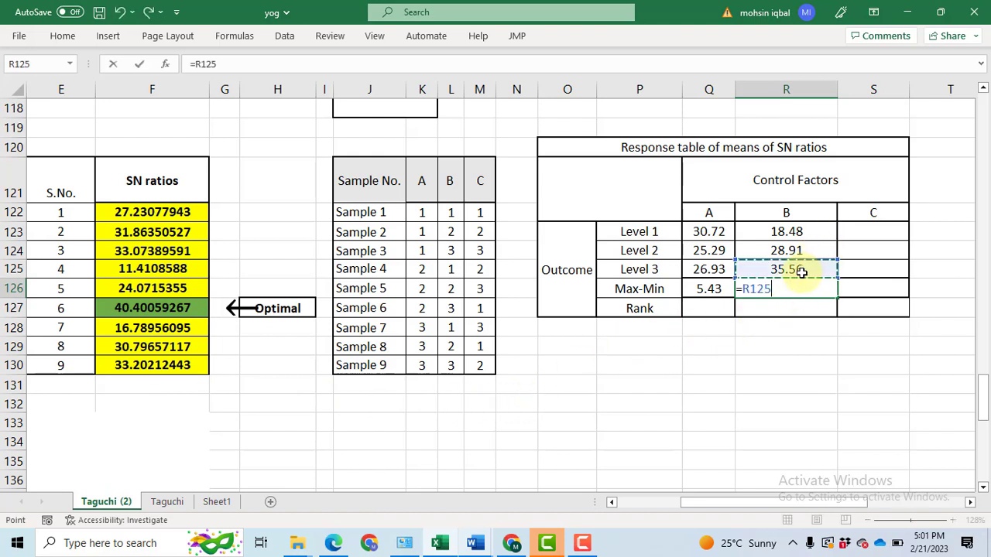
text(-)
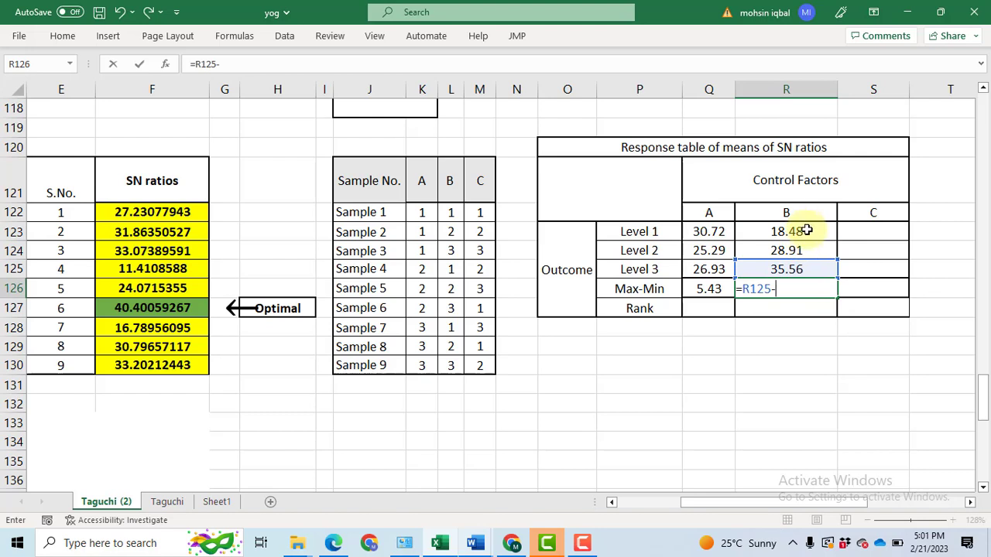
click(806, 231)
key(Return)
click(881, 236)
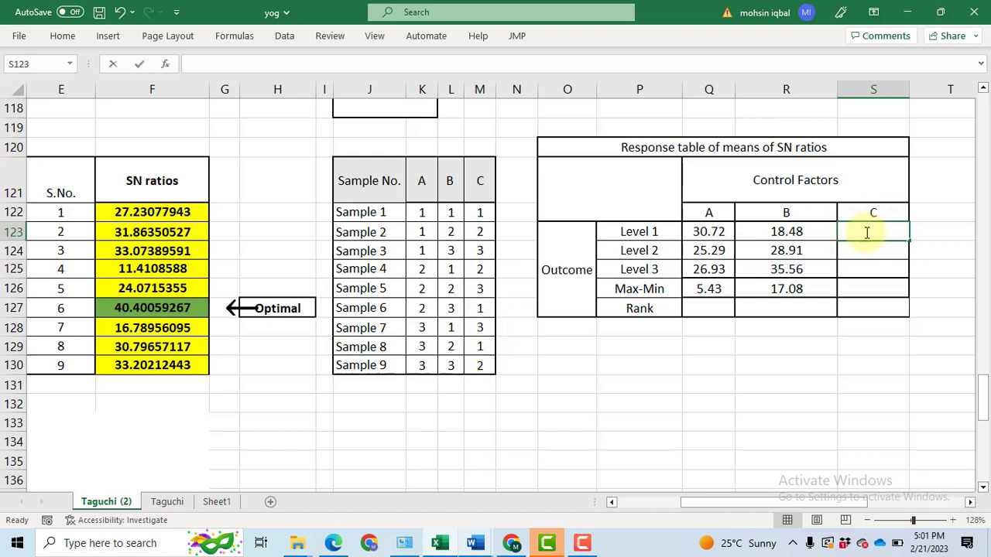
- Enter =AVERAGE(F122,F127,F129) for factor C's Level 1, giving 32.81
text(=aver)
key(Tab)
click(162, 214)
text(,)
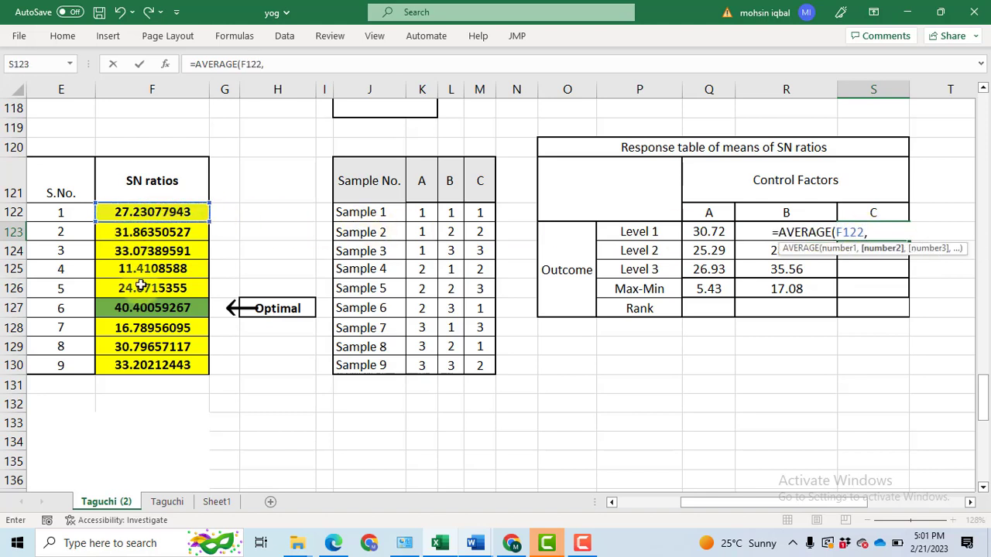
click(142, 308)
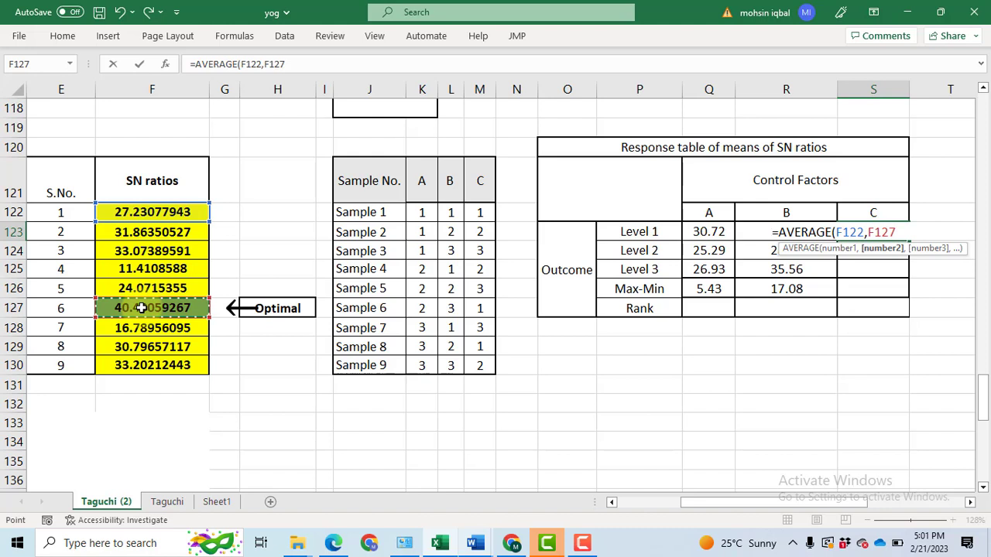
text(,)
click(149, 349)
key(Return)
- Enter =AVERAGE(F123,F125,F130) for factor C's Level 2, giving 25.49
text(=a)
key(BackSpace)
text(ver)
key(Tab)
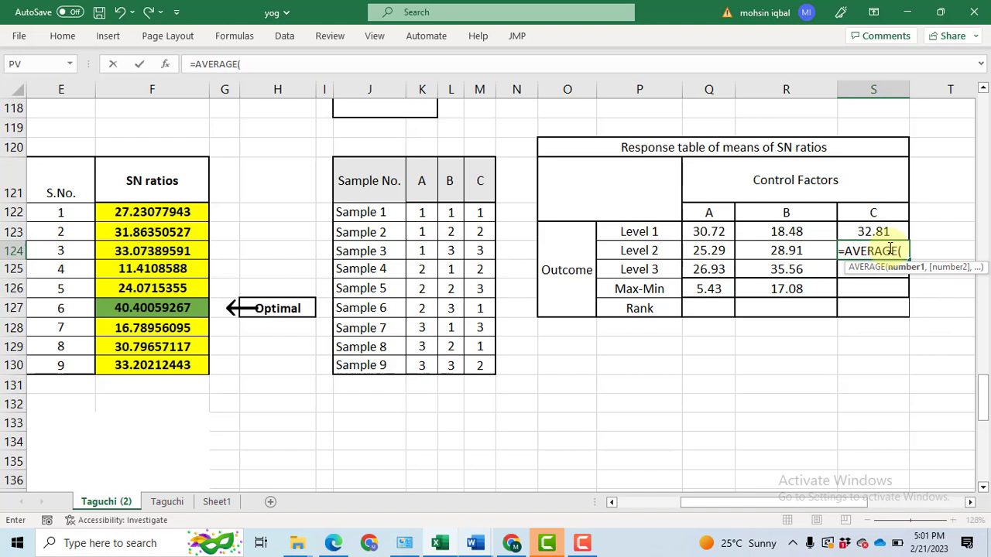
click(180, 232)
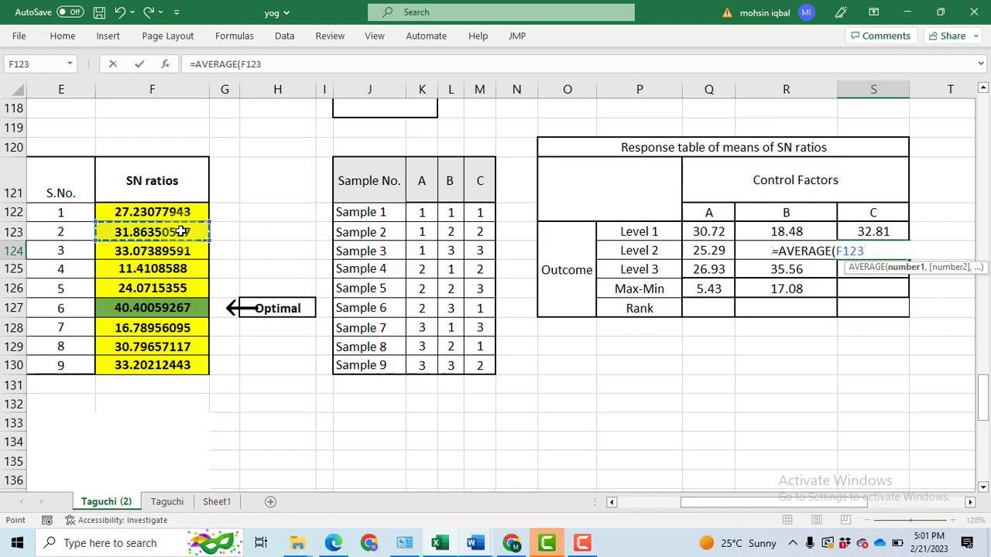
text(,)
click(143, 269)
text(,)
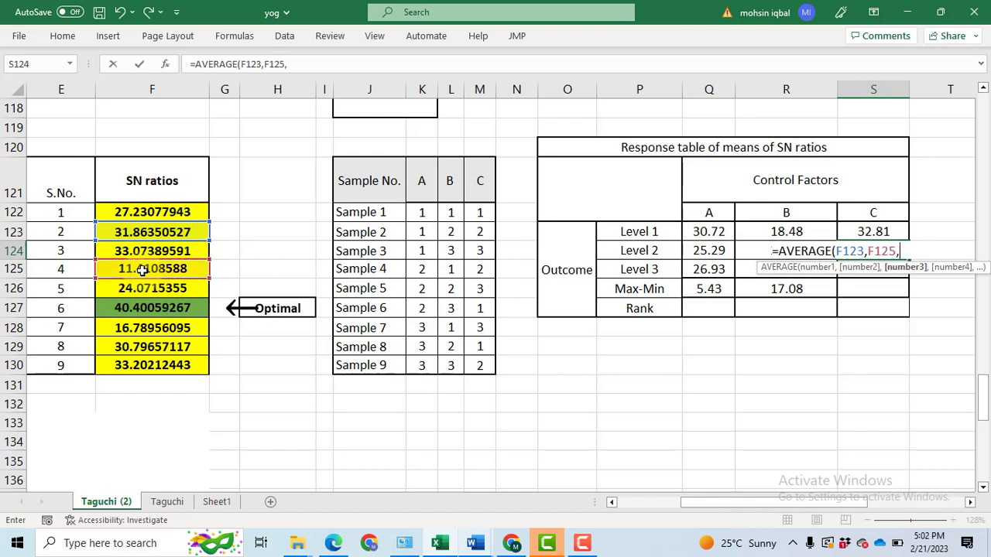
click(168, 367)
key(Return)
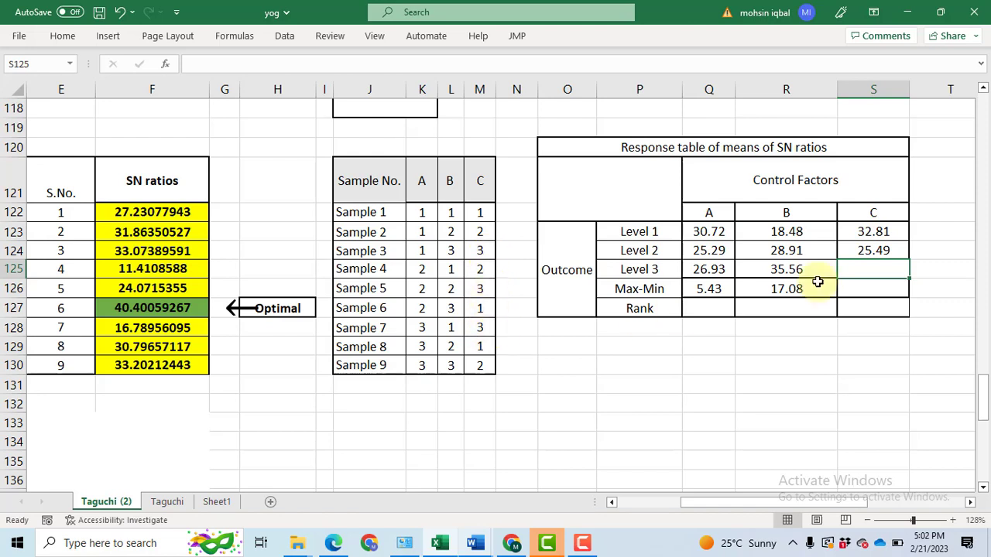
- Average samples 3, 5 and 7 (F124,F126,F128) for factor C's Level 3, giving 24.64
text(=aver)
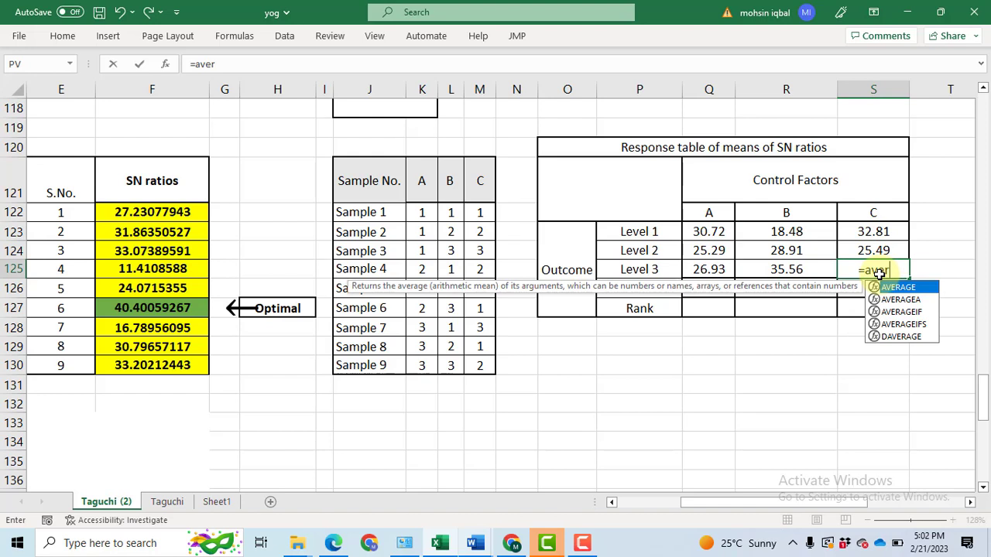
key(Tab)
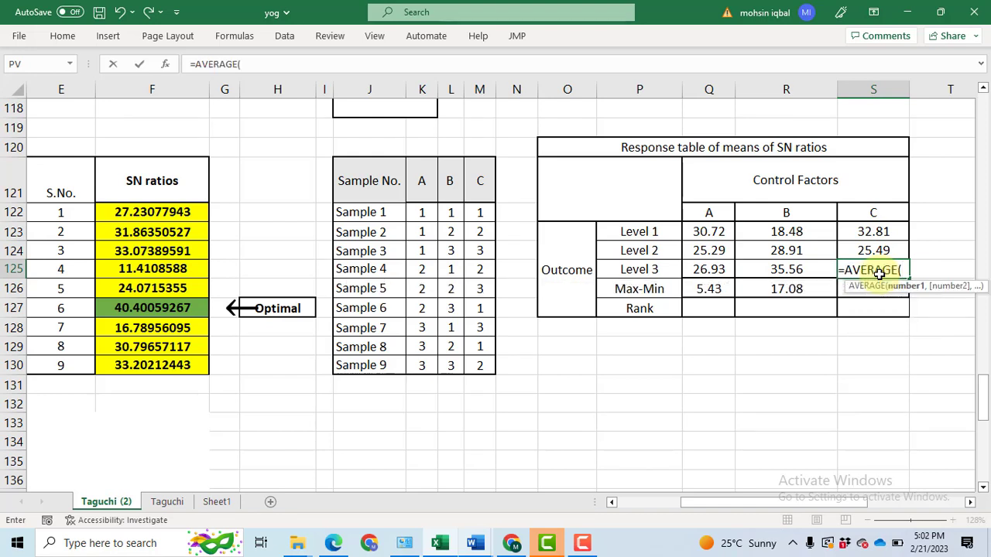
click(151, 250)
text(,)
click(140, 288)
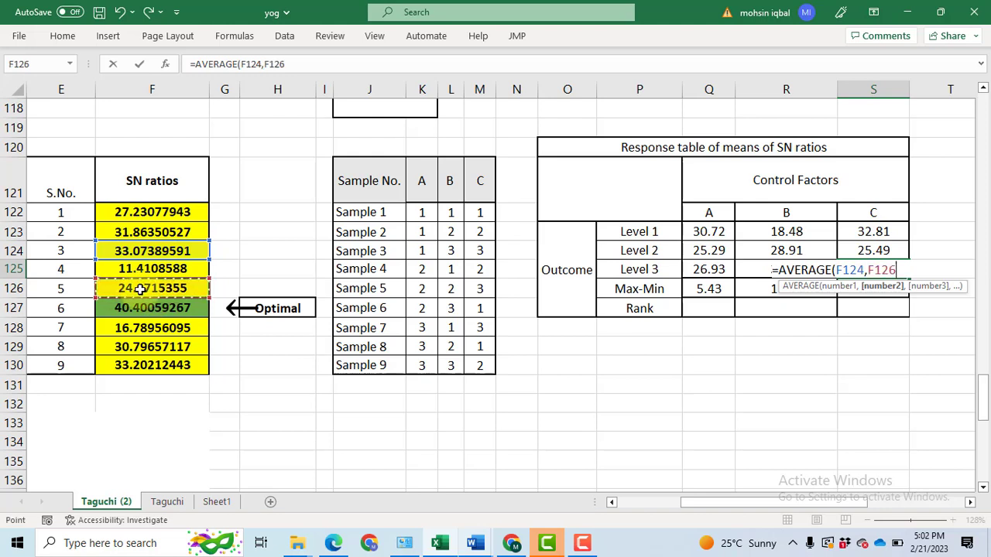
text(,)
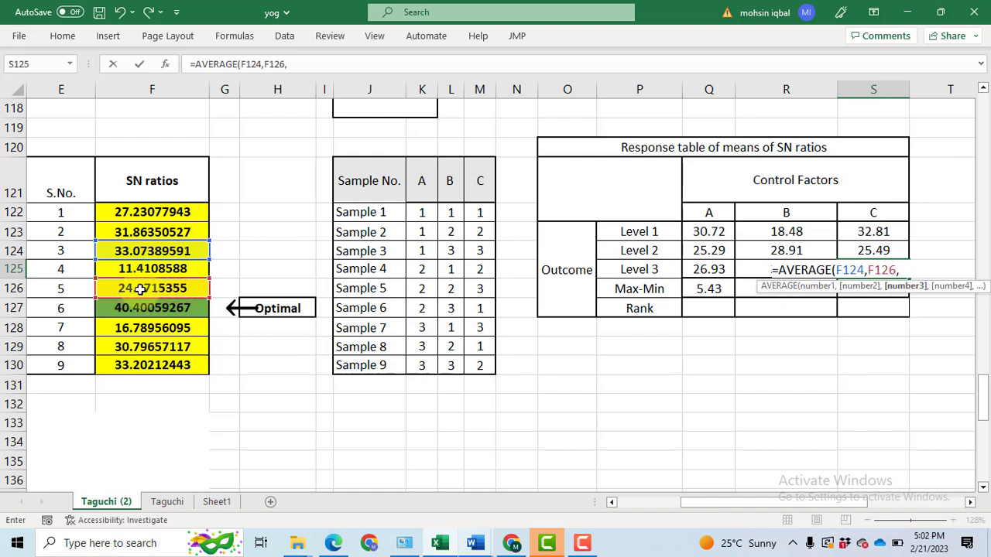
click(152, 328)
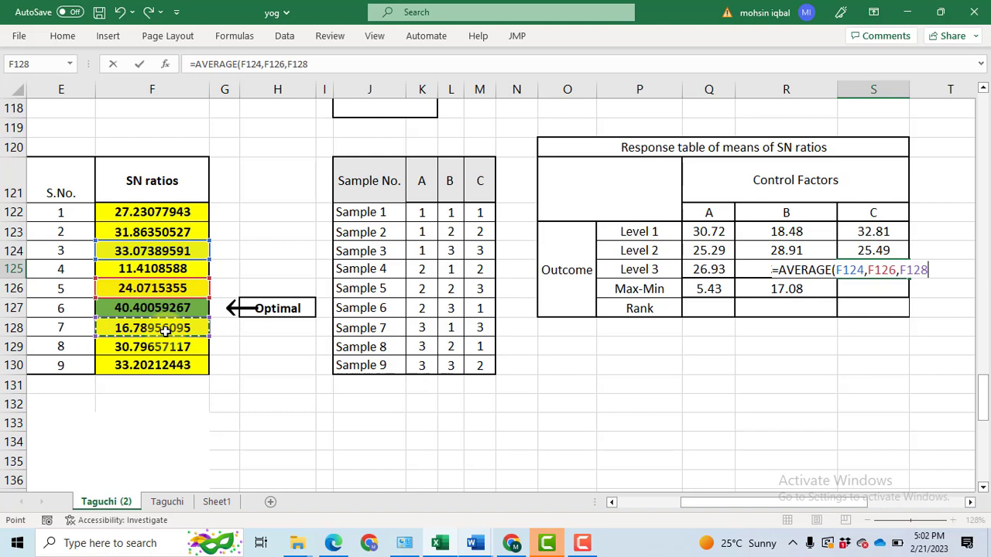
key(Return)
- Enter =S123-S125 in factor C's Max-Min cell, giving 8.16
text(=)
click(882, 232)
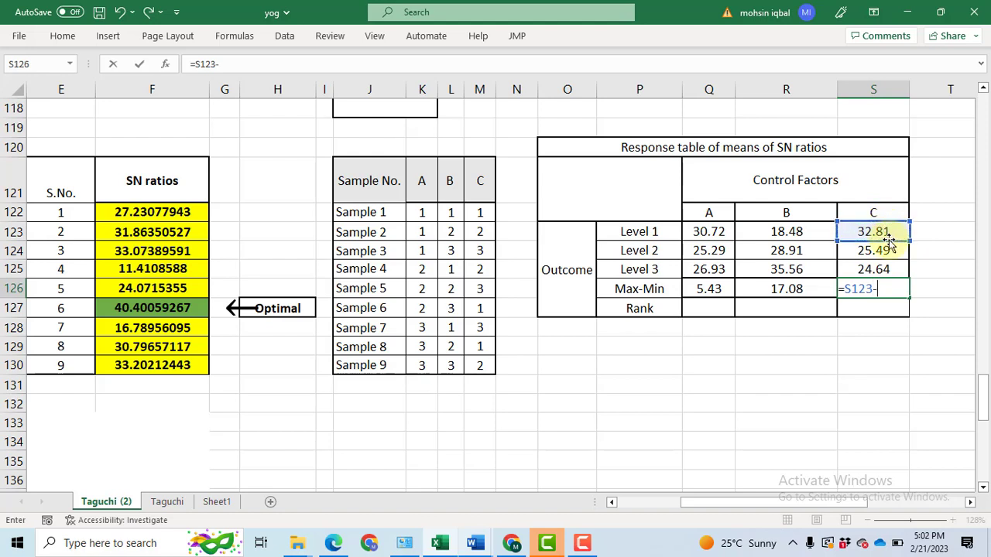
text(-)
click(899, 269)
key(Return)
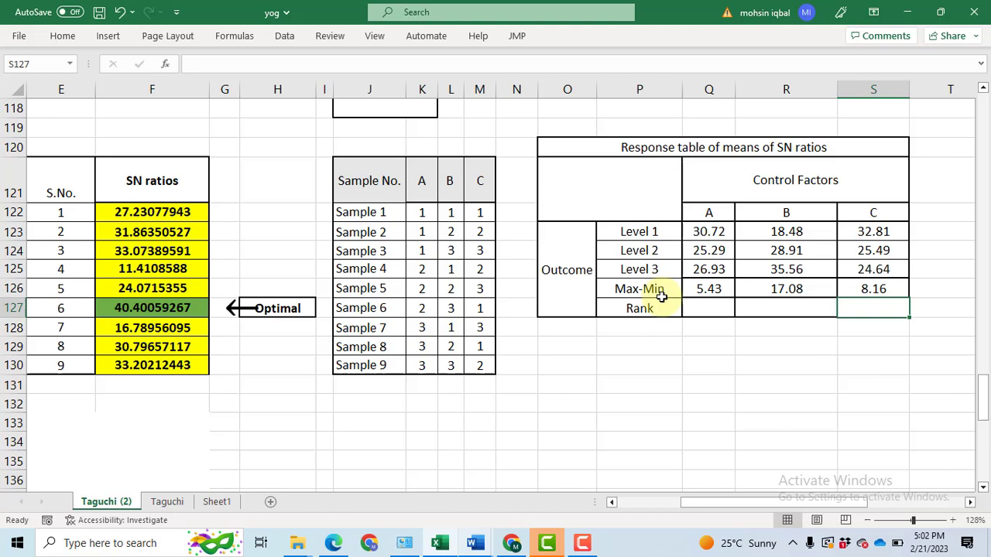
- Enter =RANK(Q126,$Q$126:$S$126) in factor A's Rank cell, giving rank 3
scroll(316, 49, up, 8)
key(Left)
key(Left)
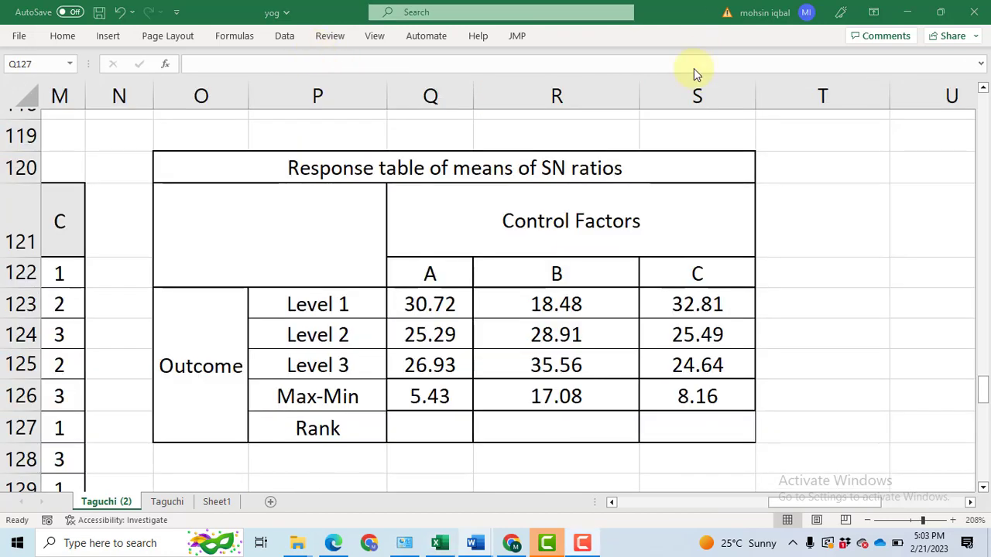
double_click(422, 426)
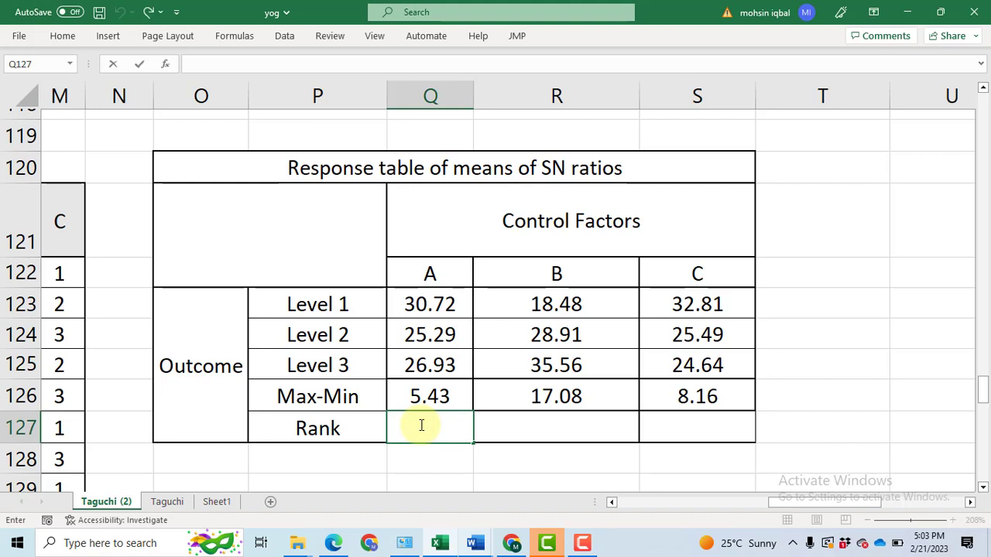
text(=rank)
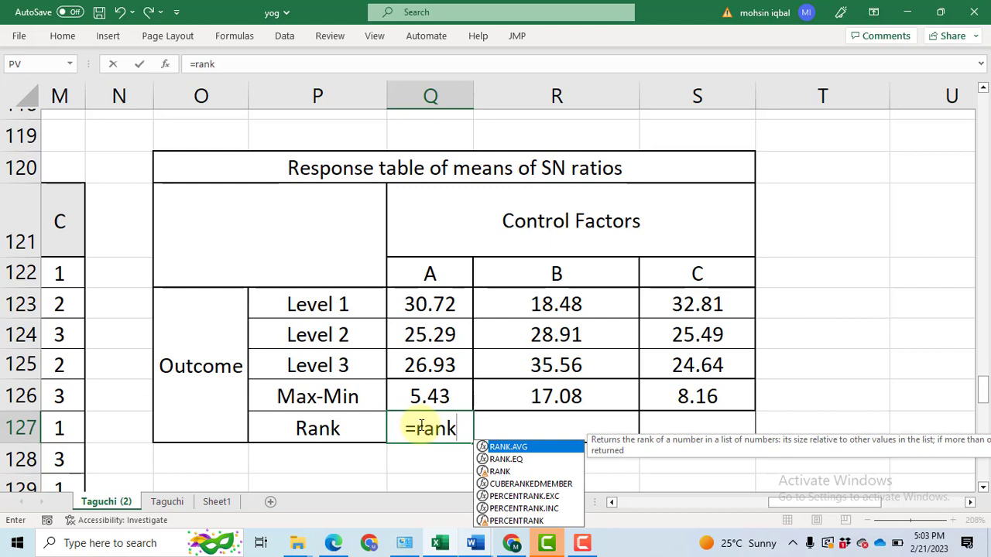
key(Down)
key(Down)
key(Down)
key(Up)
key(Tab)
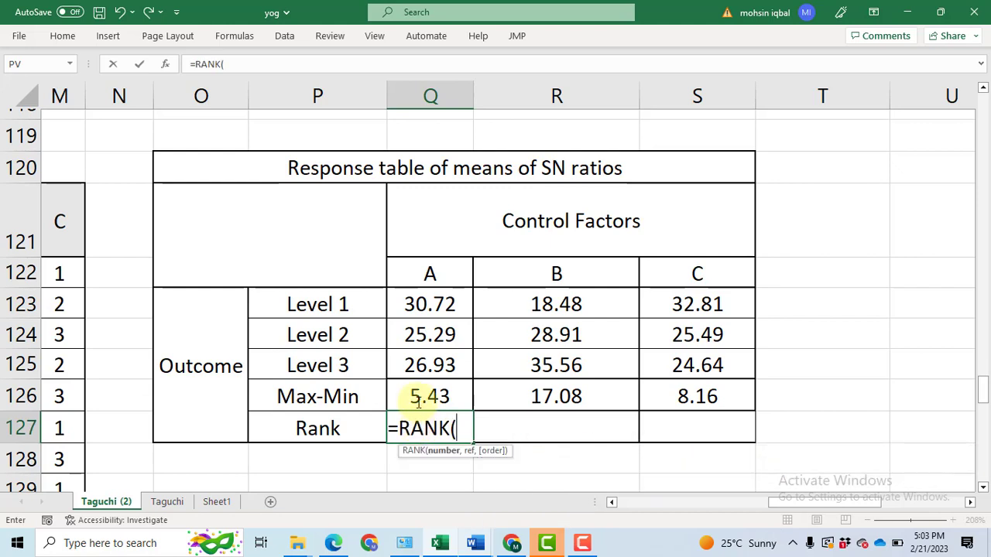
click(449, 395)
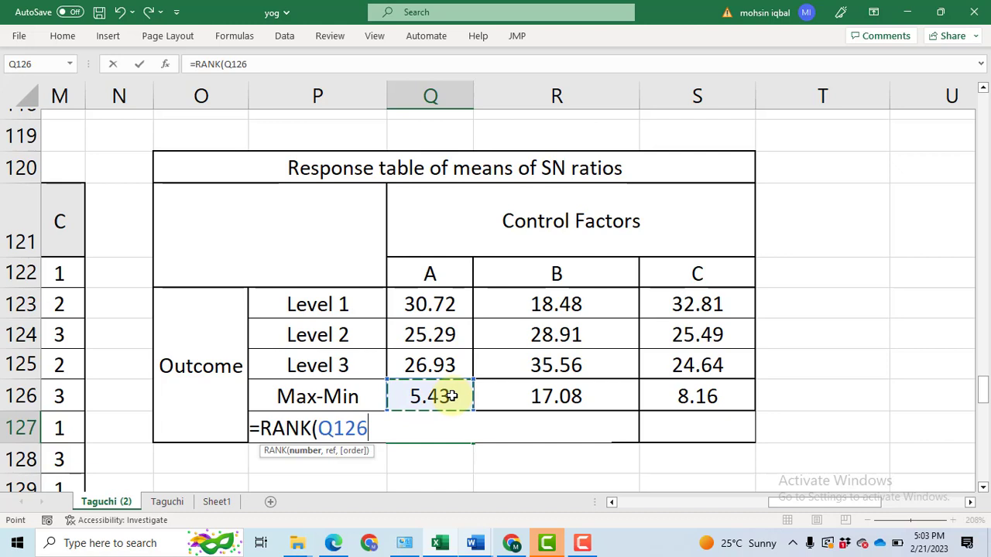
text(,)
click(432, 397)
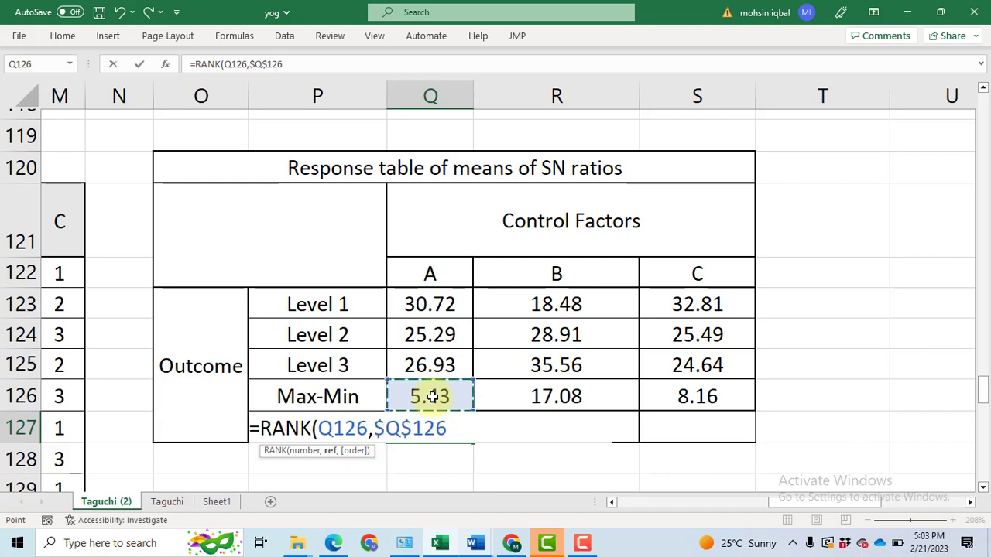
key(F8)
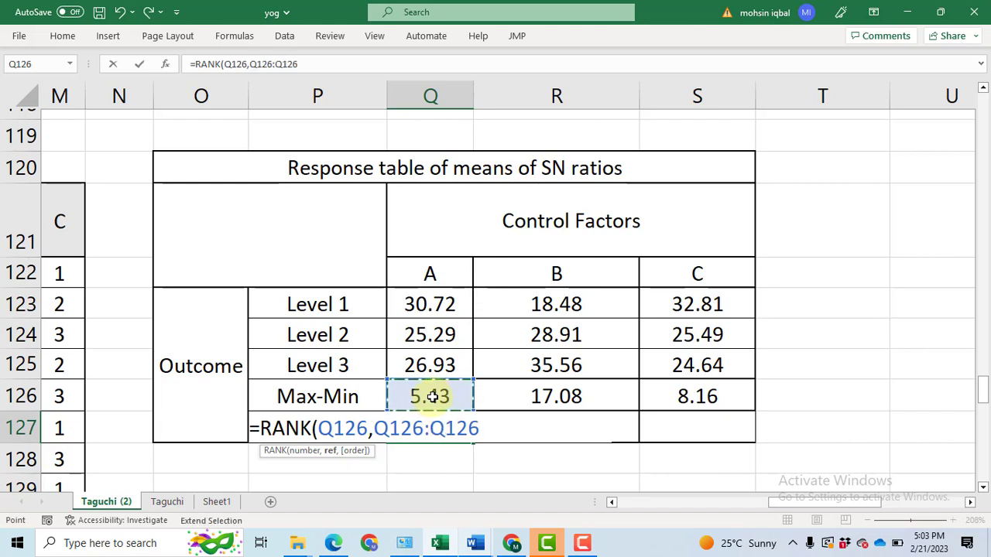
drag(448, 396, 659, 394)
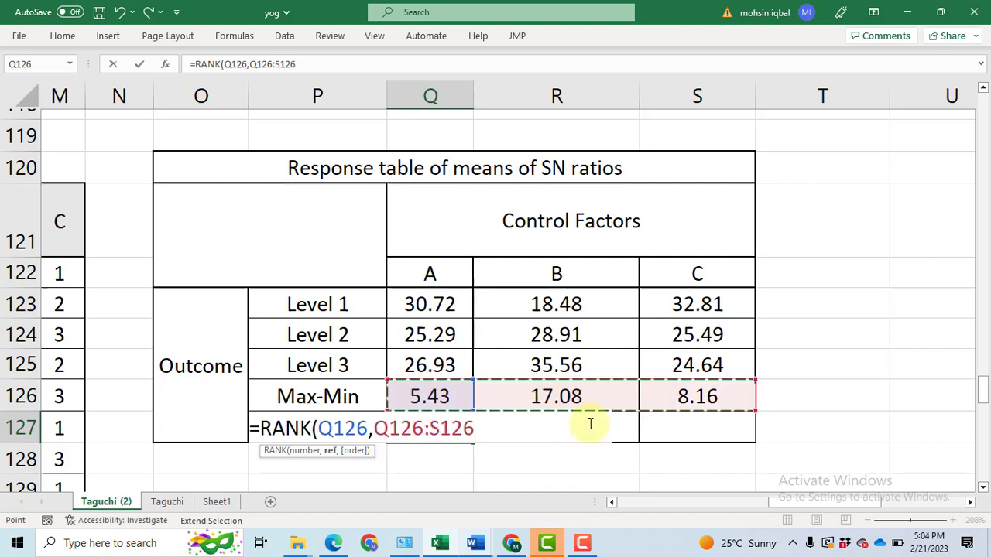
click(376, 428)
key(F4)
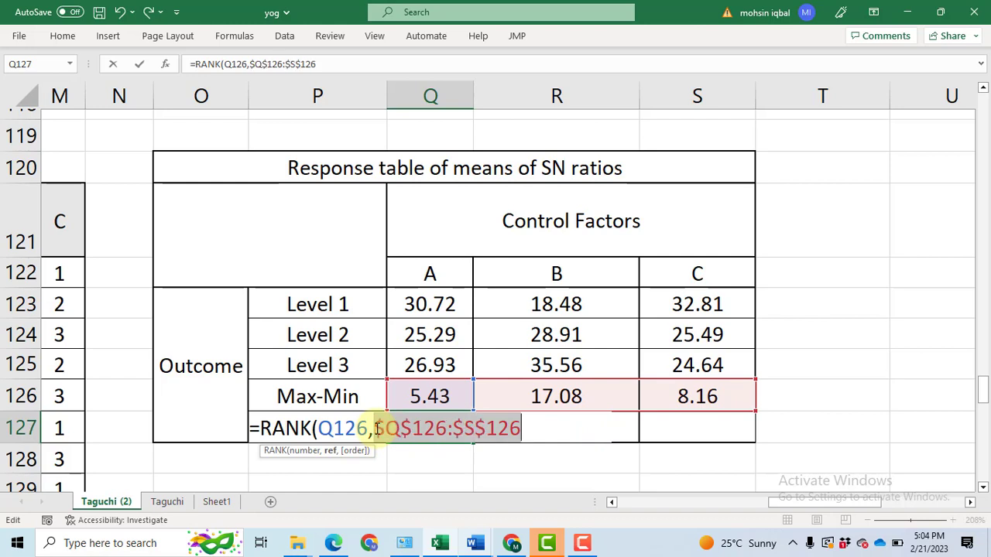
key(Return)
- Fill the rank formula across to factors B and C, ranking them 1 and 2
click(453, 427)
drag(473, 445, 719, 435)
click(823, 400)
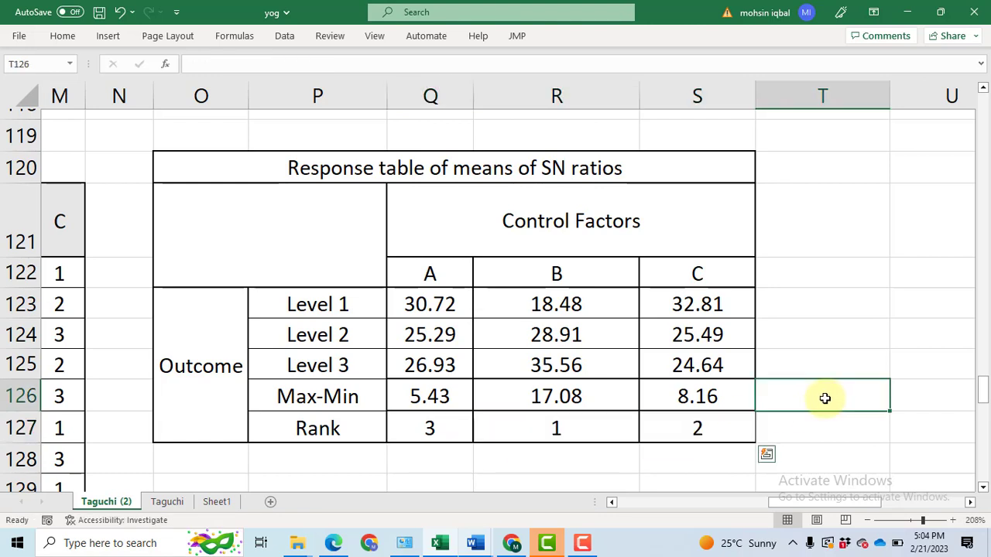
click(557, 397)
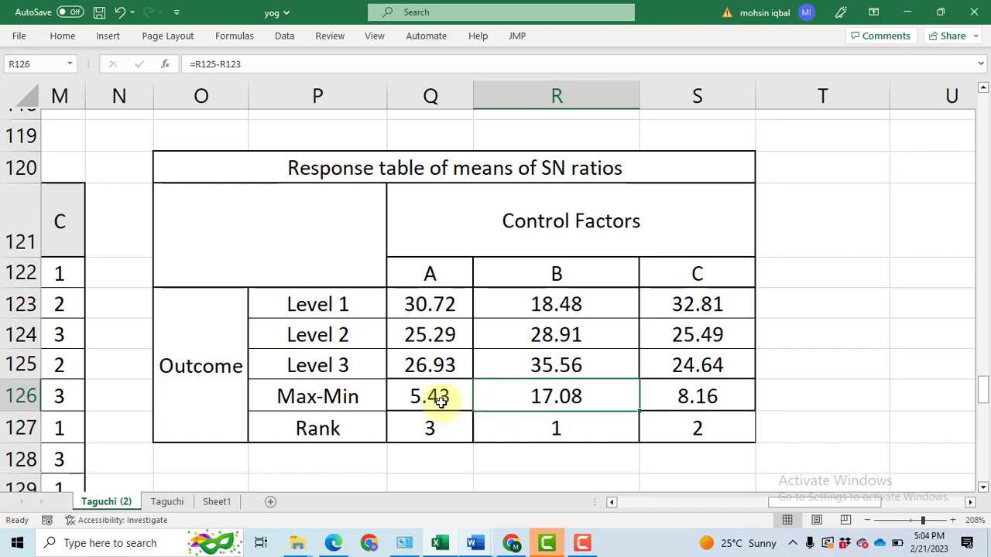
click(440, 432)
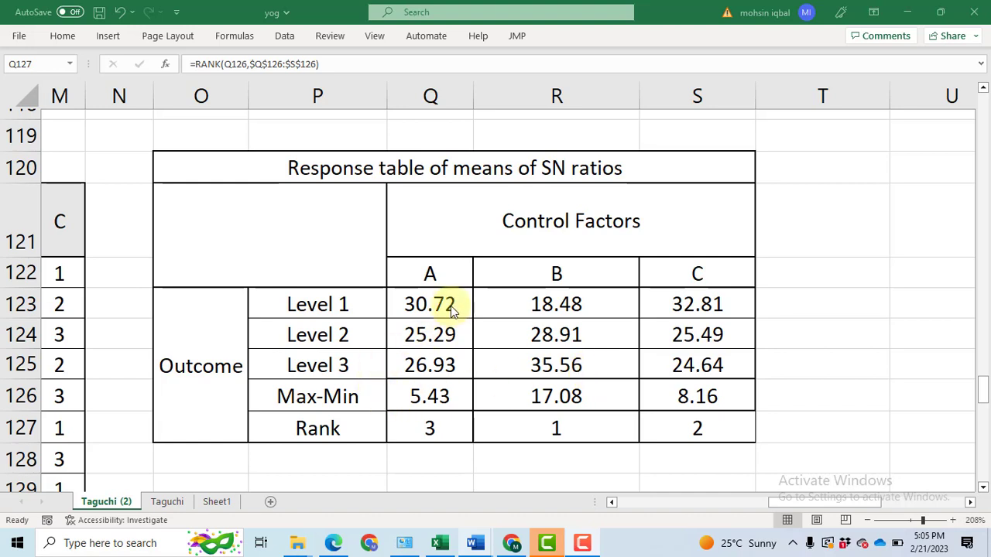
- Fill factor A's Level 1 average 30.72 with yellow
click(513, 310)
click(442, 303)
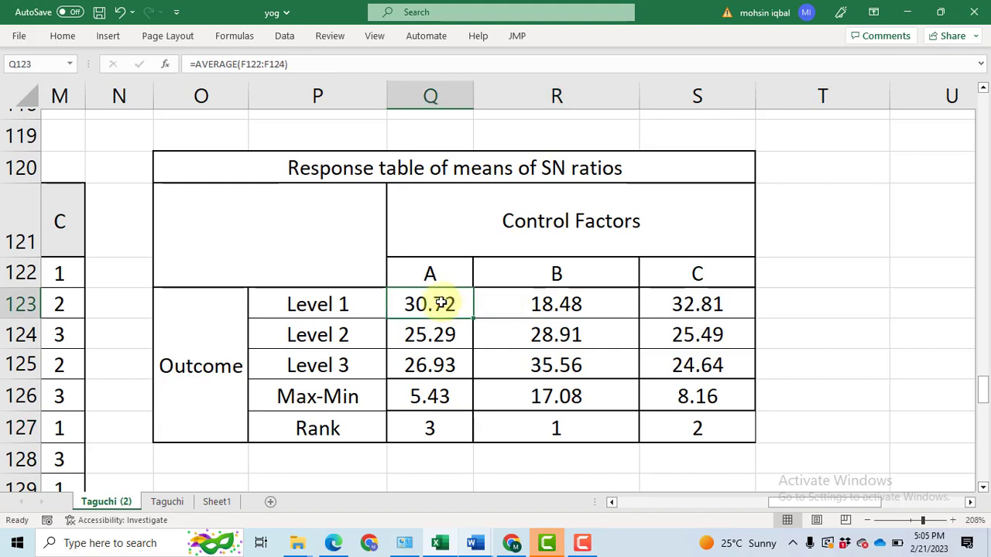
click(62, 37)
click(196, 88)
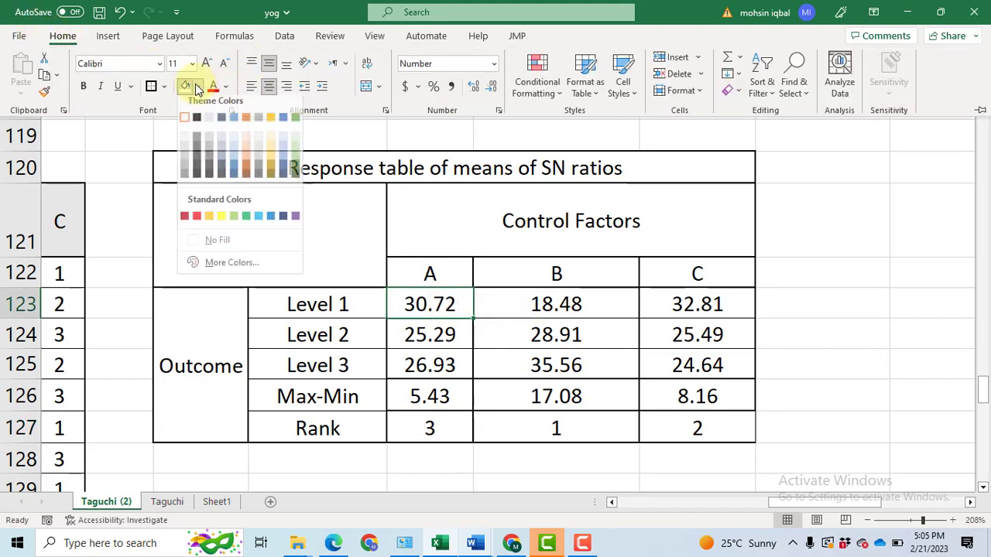
click(221, 224)
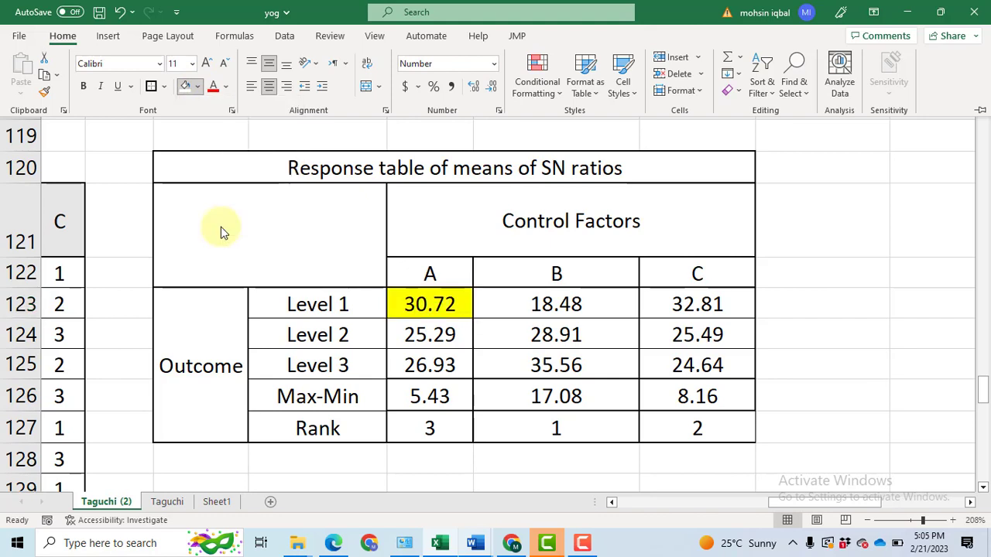
- Fill B's Level 3 average 35.56 and C's Level 1 average 32.81 with yellow
click(586, 370)
click(586, 370)
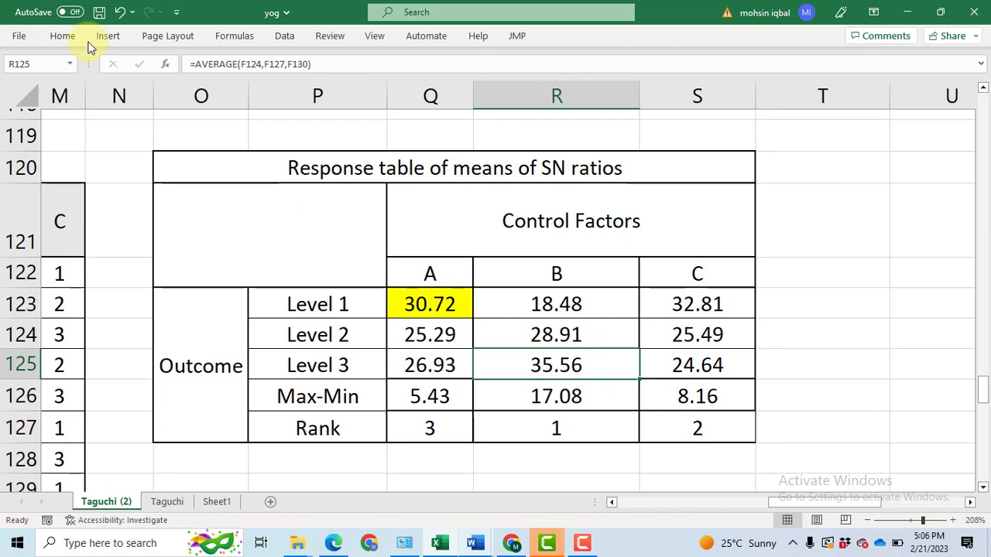
click(62, 36)
click(185, 86)
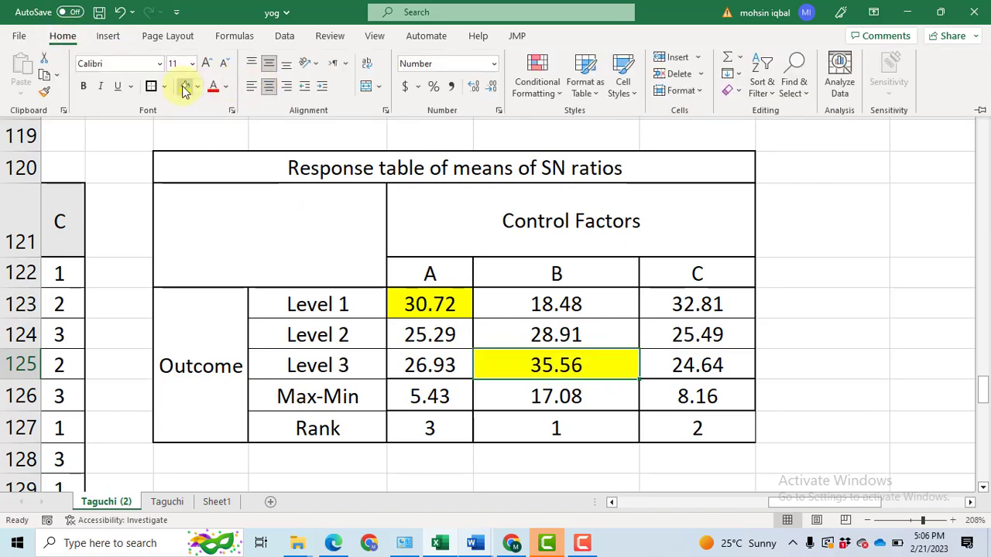
click(981, 113)
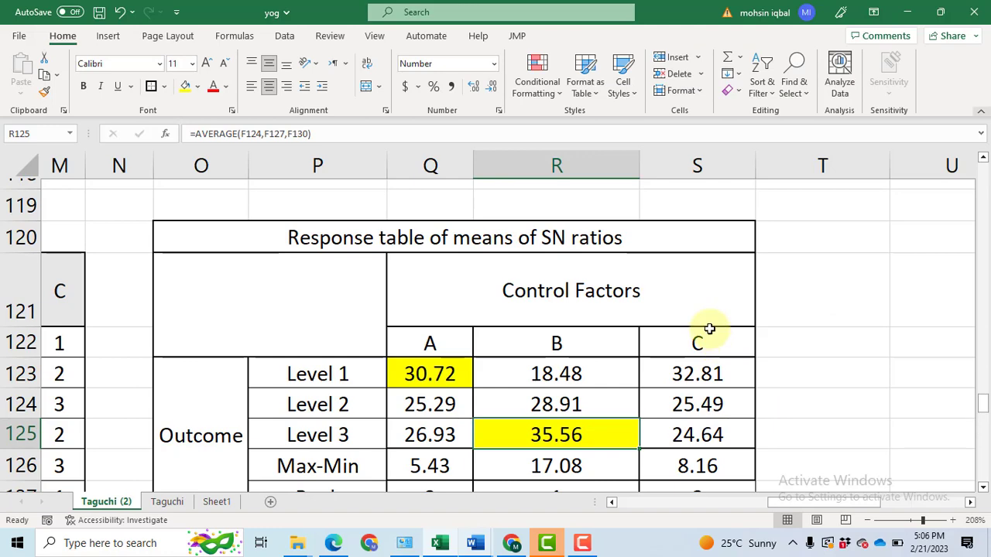
click(721, 375)
click(985, 490)
click(984, 490)
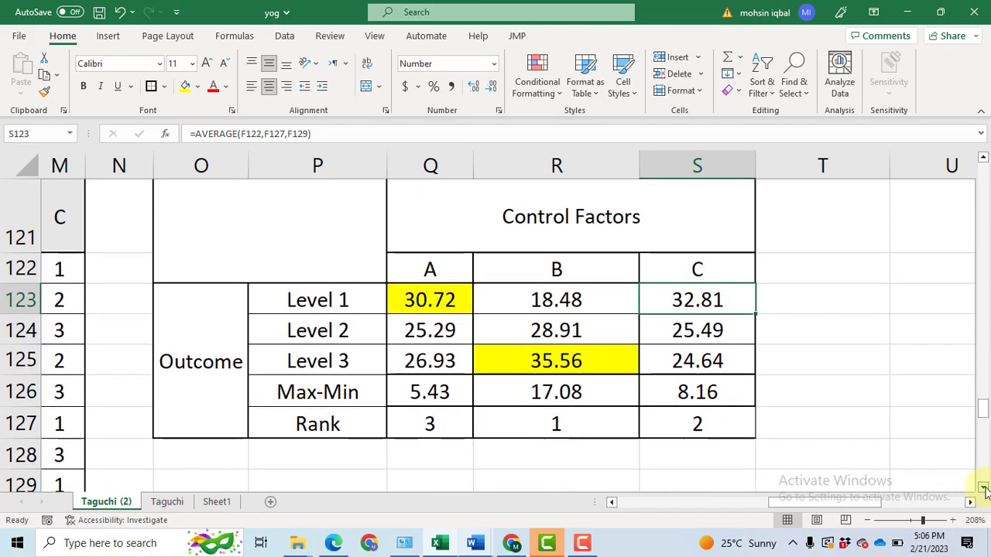
click(186, 87)
click(819, 332)
- Type the optimal combination A1B3C1 in T124 beside the table
text(A1B3)
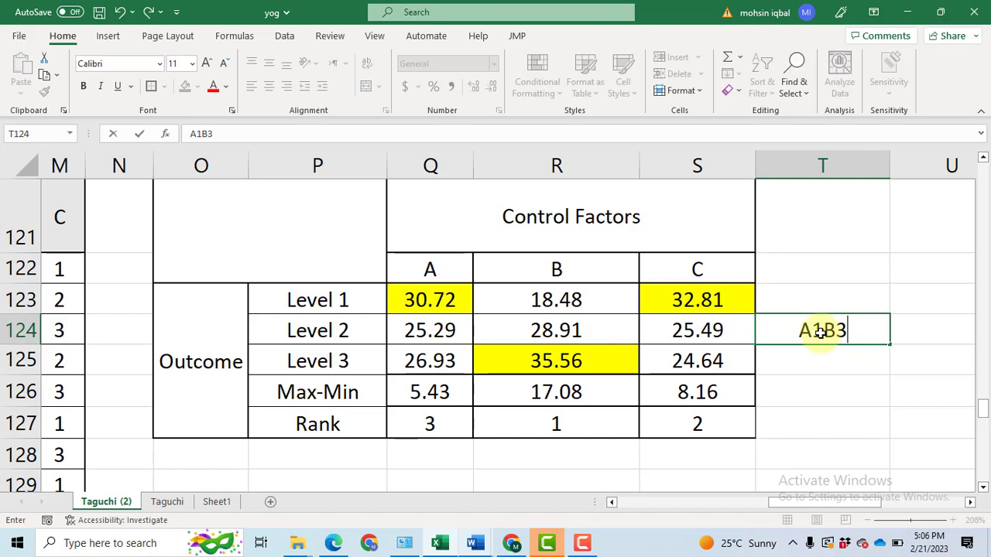
text(C1)
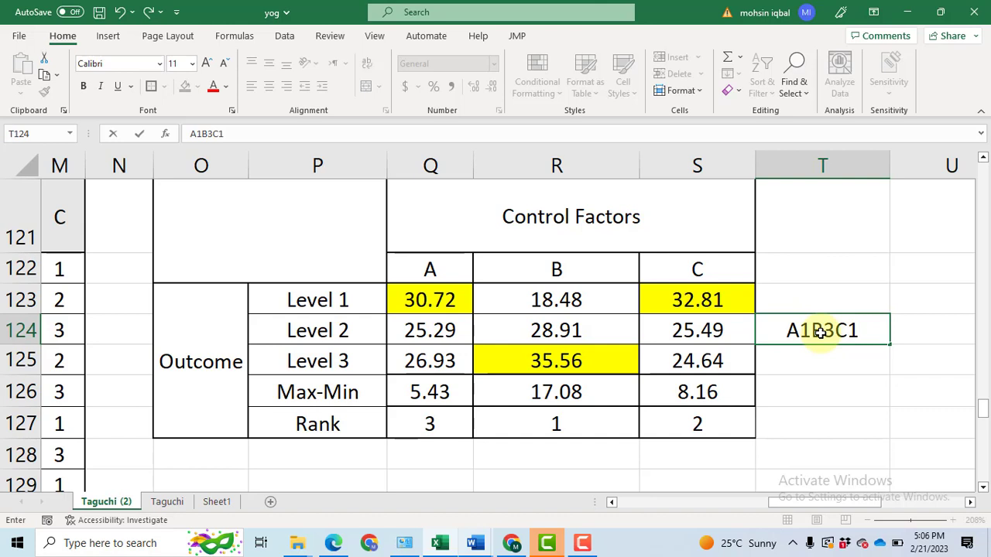